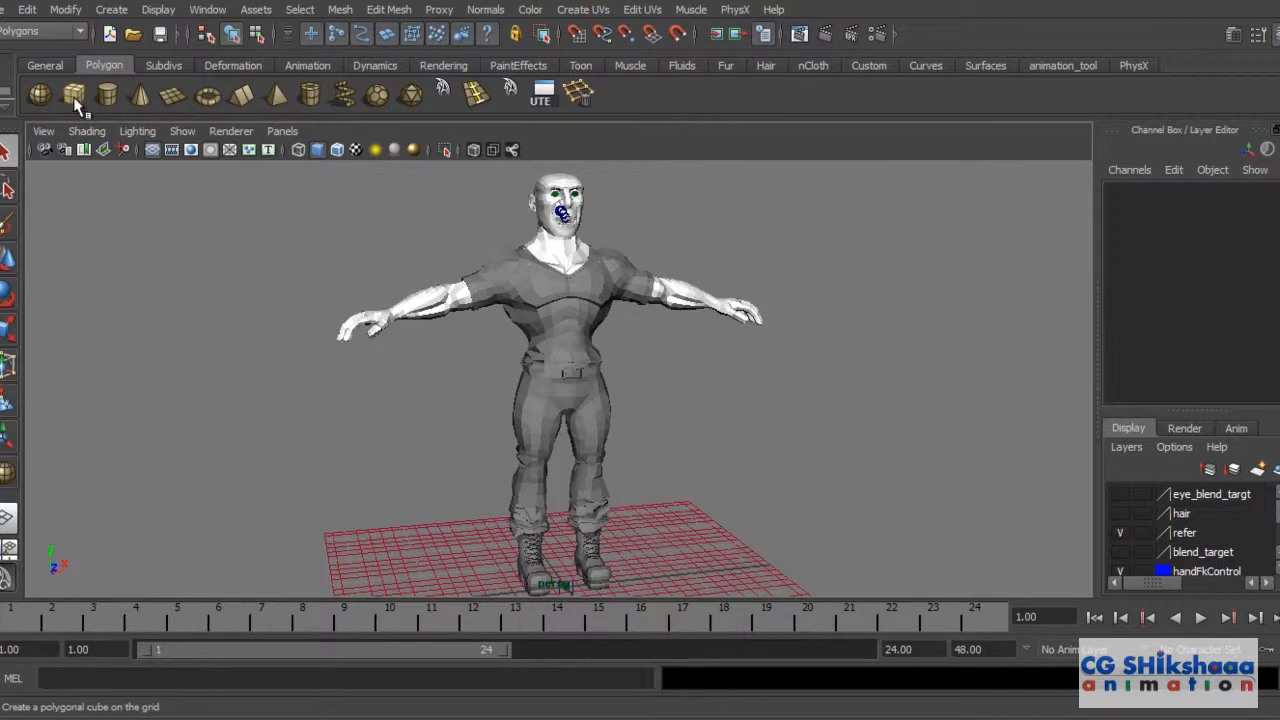
# Step: Create a polygon sphere with a radius of about 41 units on the grid beside the character's feet
pyautogui.click(40, 95)
pyautogui.keyDown('alt'); pyautogui.moveTo(777, 503); pyautogui.dragTo(790, 517); pyautogui.keyUp('alt')
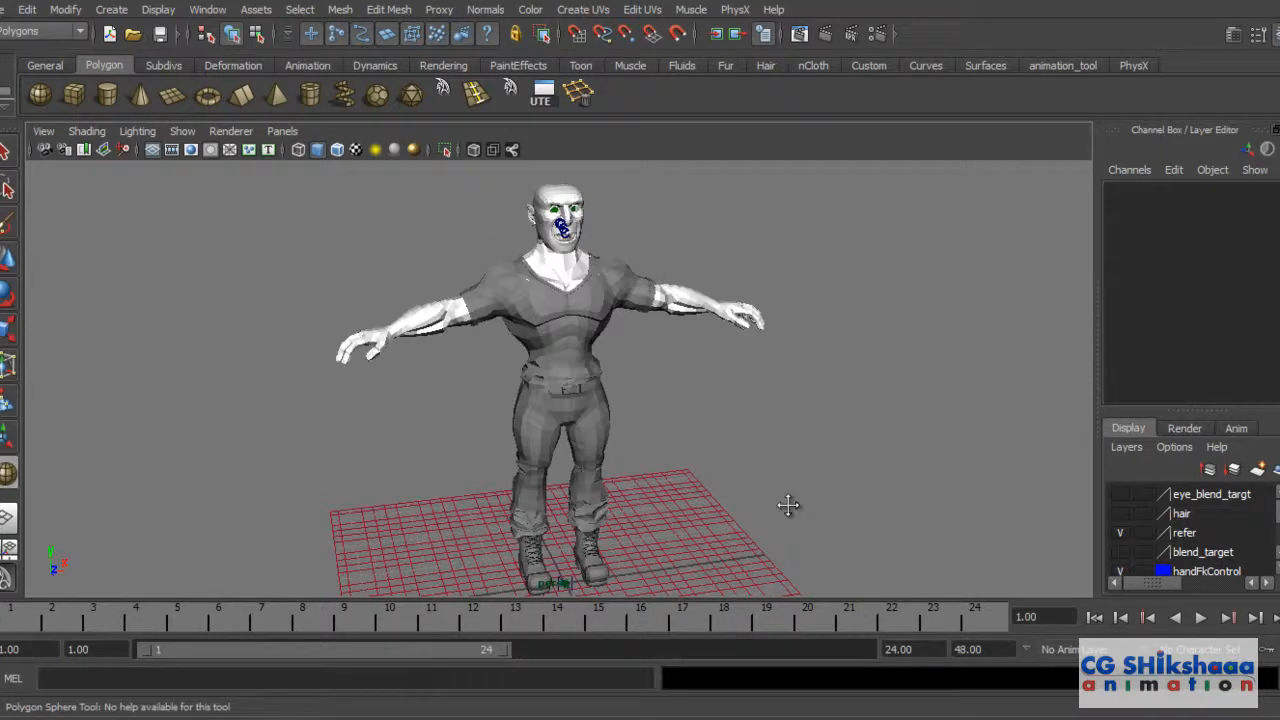
pyautogui.keyDown('alt'); pyautogui.moveTo(791, 517); pyautogui.dragTo(715, 425, button='middle'); pyautogui.keyUp('alt')
pyautogui.moveTo(641, 468); pyautogui.dragTo(704, 510)
pyautogui.keyDown('alt'); pyautogui.moveTo(740, 451); pyautogui.dragTo(693, 442); pyautogui.keyUp('alt')
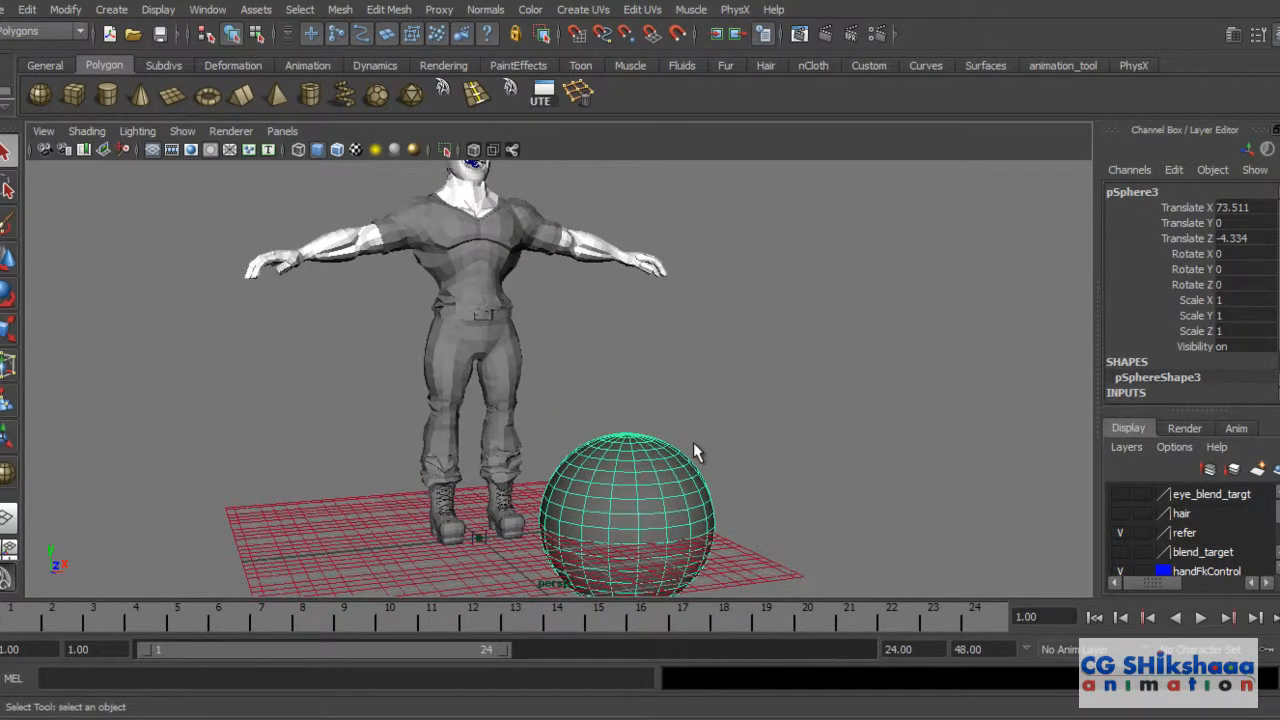
pyautogui.keyDown('alt'); pyautogui.moveTo(749, 462); pyautogui.dragTo(708, 474, button='right'); pyautogui.keyUp('alt')
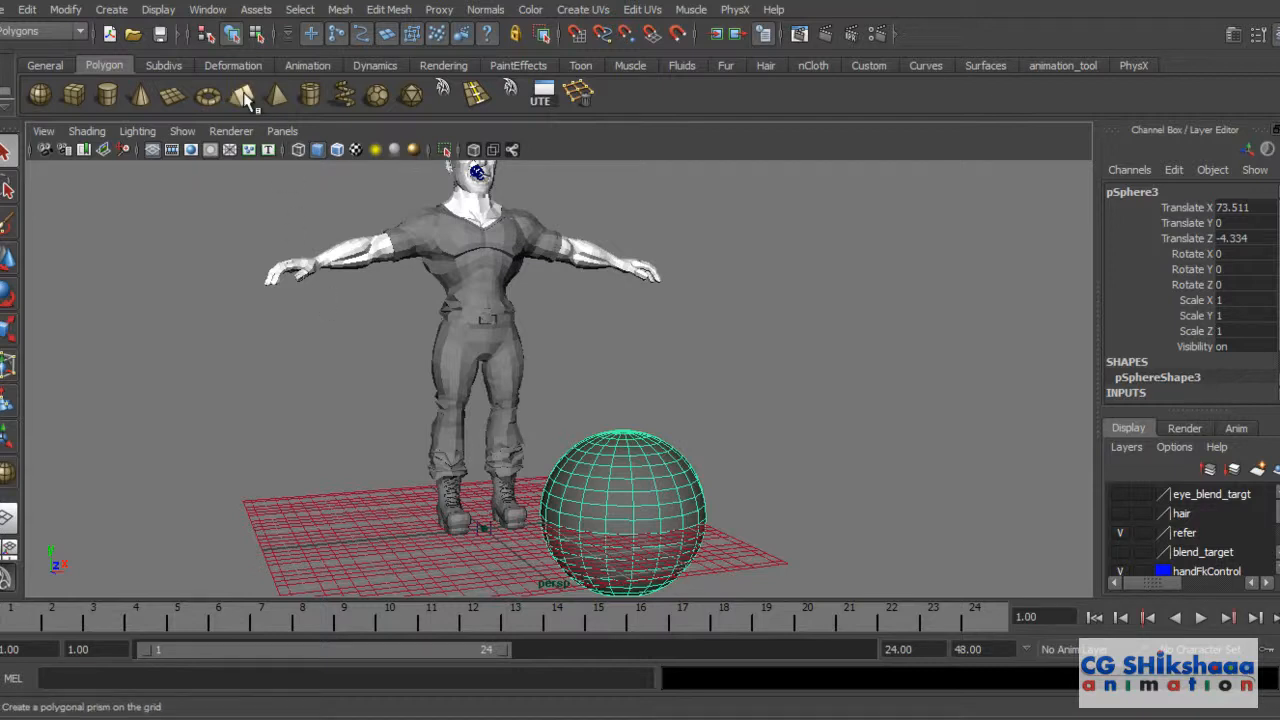
# Step: Show the sphere's node network in Hypergraph: Connections, keeping the sphere visible beside the graph window
pyautogui.click(210, 12)
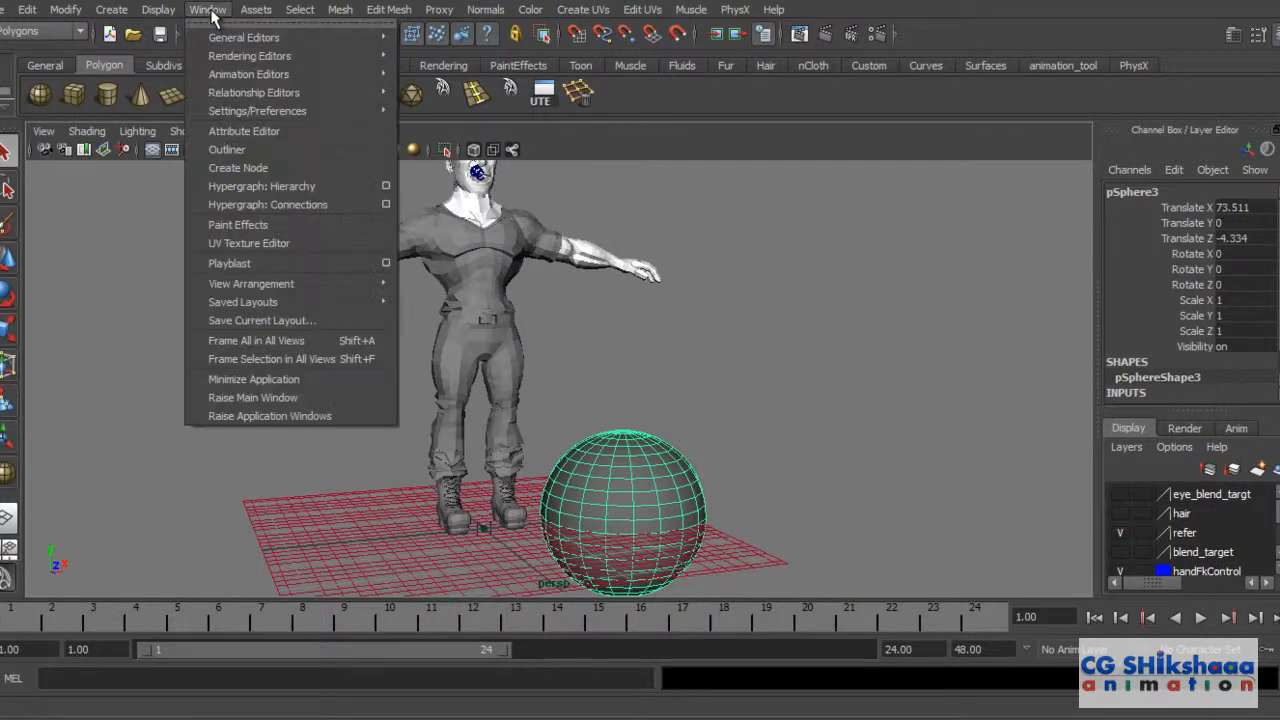
pyautogui.click(265, 206)
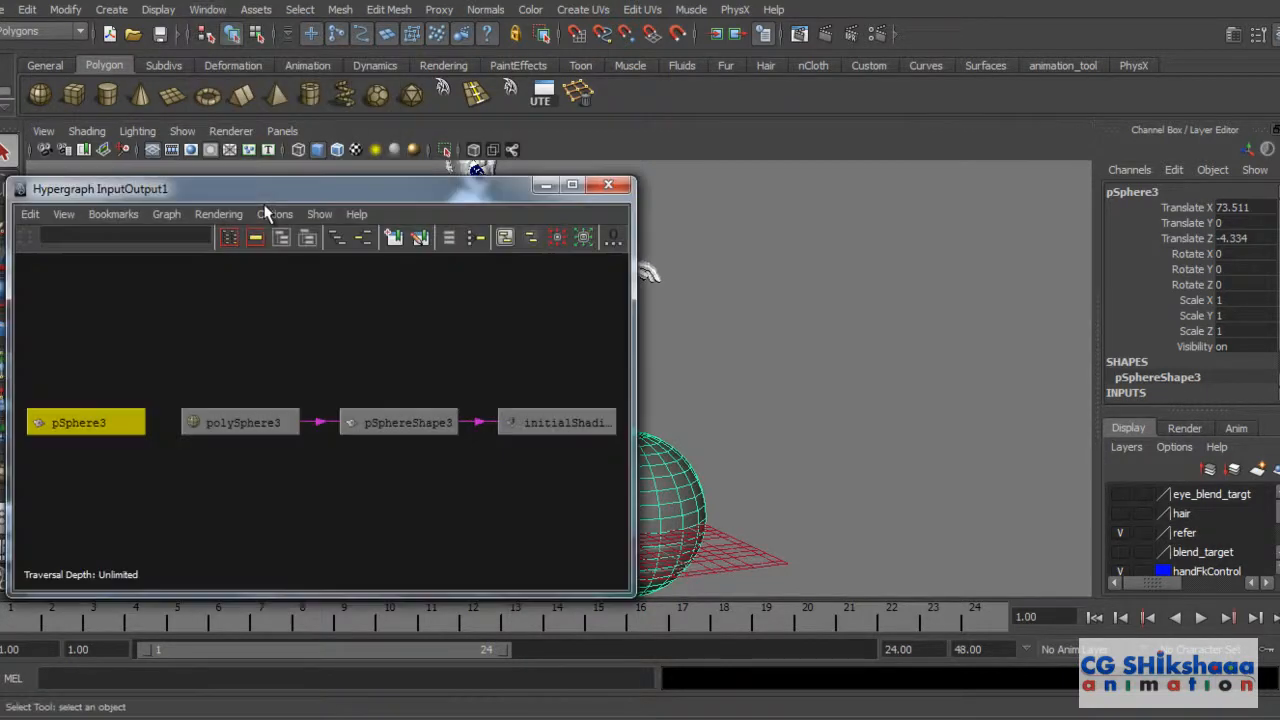
pyautogui.moveTo(320, 182); pyautogui.dragTo(335, 164)
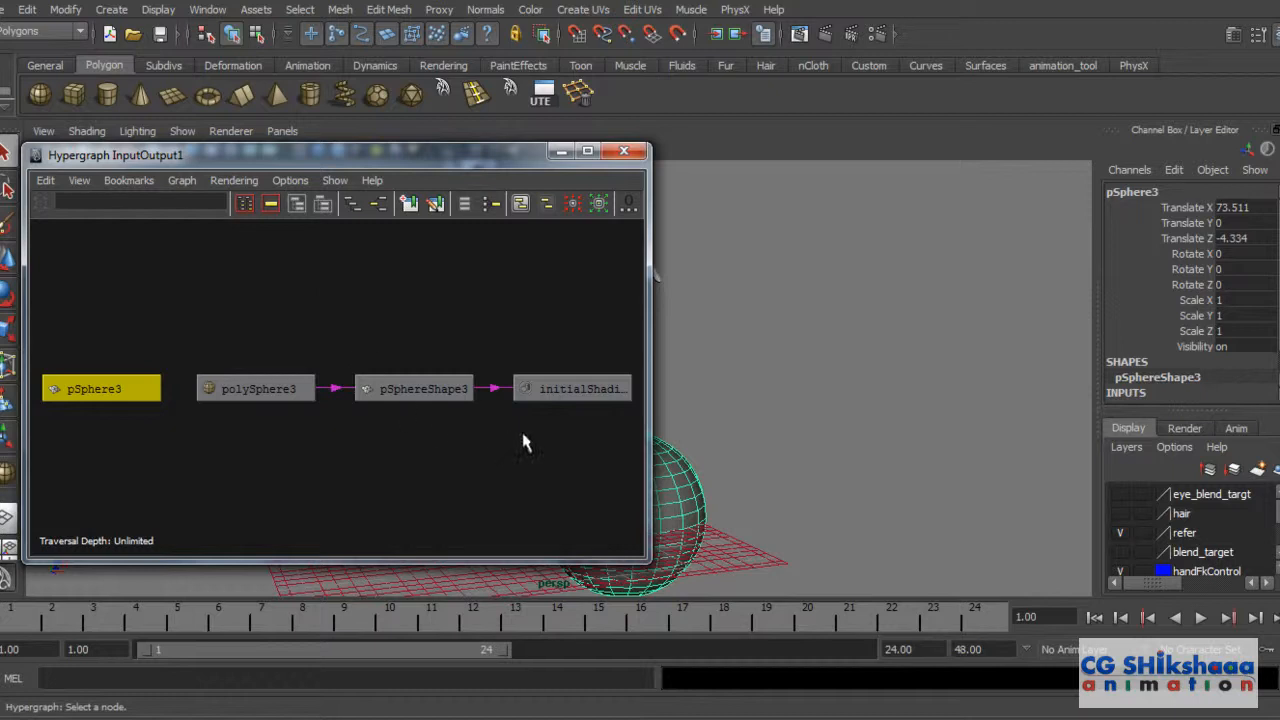
pyautogui.keyDown('alt'); pyautogui.moveTo(504, 434); pyautogui.dragTo(457, 430, button='right'); pyautogui.keyUp('alt')
pyautogui.keyDown('alt'); pyautogui.moveTo(419, 426); pyautogui.dragTo(377, 424, button='middle'); pyautogui.keyUp('alt')
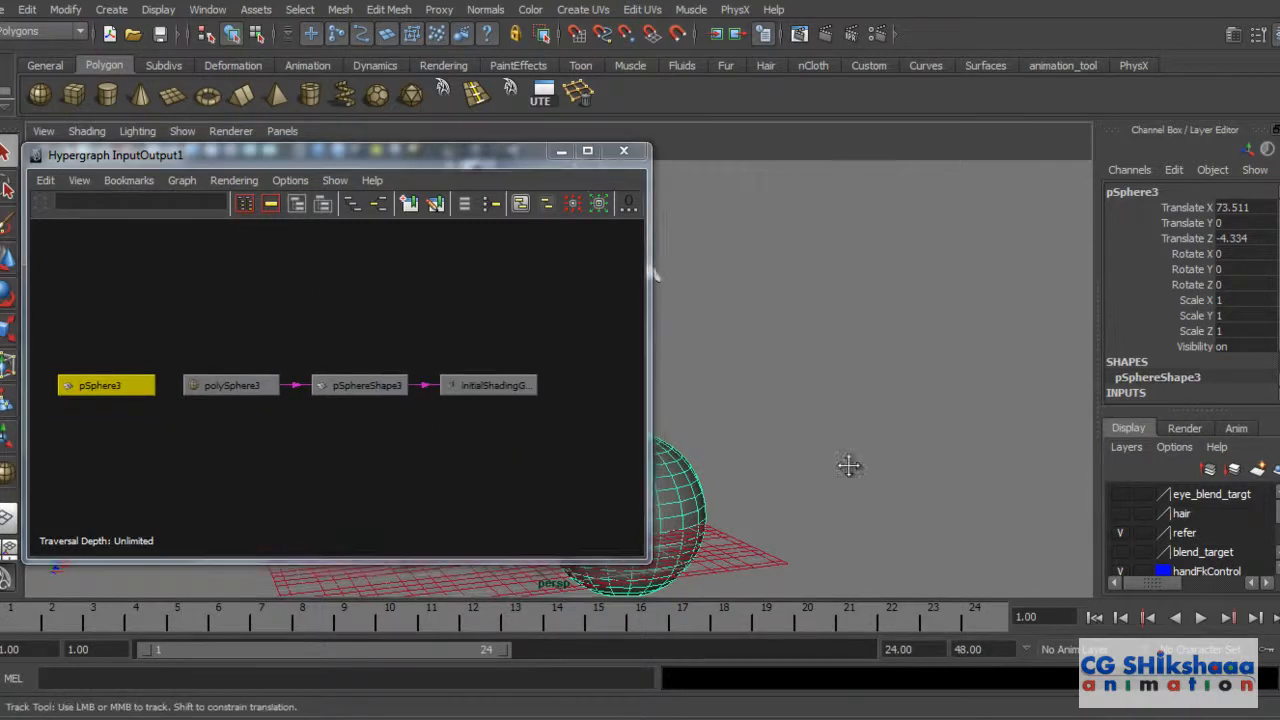
pyautogui.keyDown('alt'); pyautogui.moveTo(831, 466); pyautogui.dragTo(903, 451, button='middle'); pyautogui.keyUp('alt')
pyautogui.moveTo(822, 458)
pyautogui.keyDown('alt'); pyautogui.mouseDown(button='right')
pyautogui.moveTo(837, 466)
pyautogui.moveTo(797, 465)
pyautogui.moveTo(839, 473)
pyautogui.mouseUp(button='right'); pyautogui.keyUp('alt')
pyautogui.keyDown('alt'); pyautogui.moveTo(843, 488); pyautogui.dragTo(730, 445, button='middle'); pyautogui.keyUp('alt')
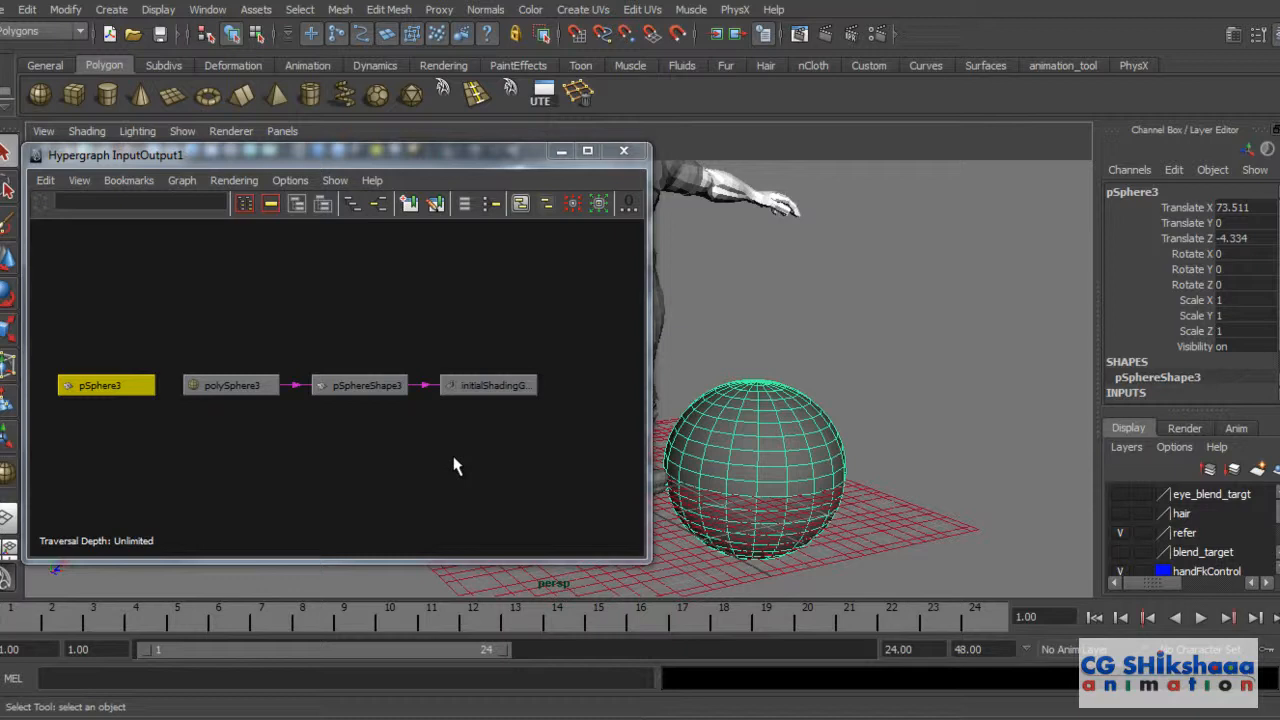
# Step: Space out the pSphereShape3 and initialShadingGroup nodes in the sphere's connection graph
pyautogui.moveTo(486, 385); pyautogui.dragTo(544, 375)
pyautogui.moveTo(356, 386); pyautogui.dragTo(398, 382)
pyautogui.moveTo(580, 371); pyautogui.dragTo(598, 389)
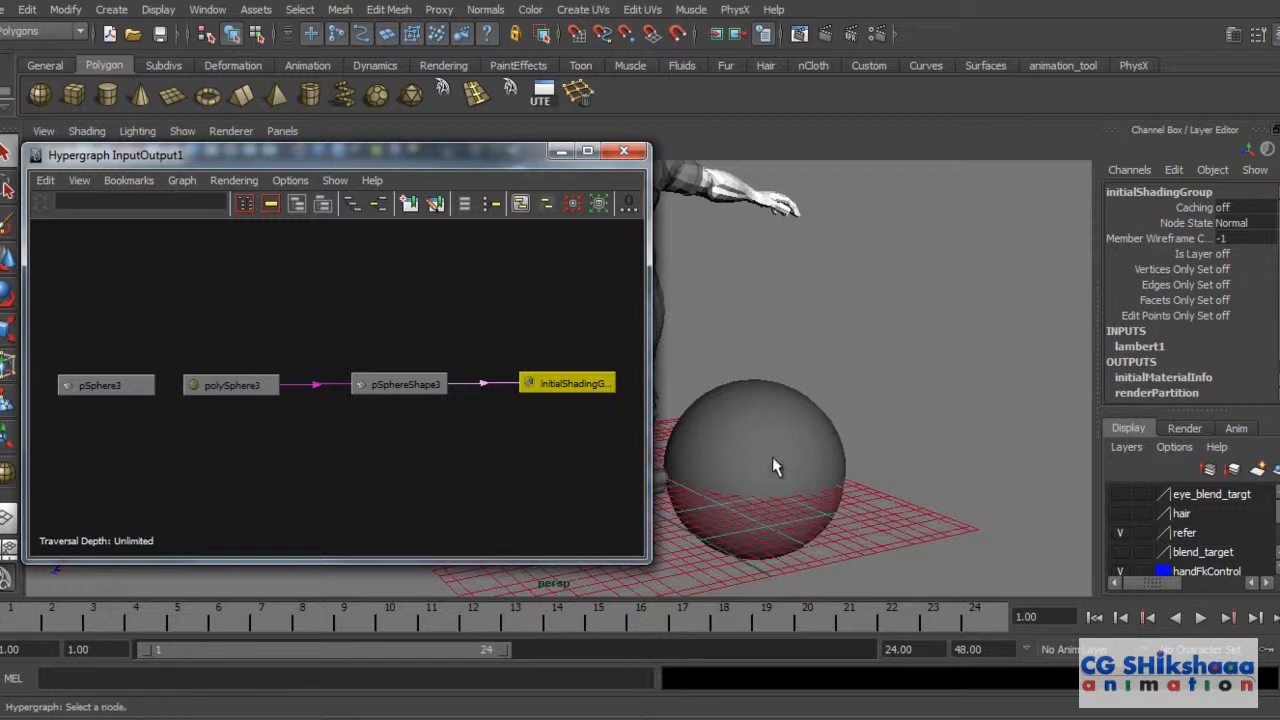
pyautogui.moveTo(575, 380); pyautogui.dragTo(568, 378)
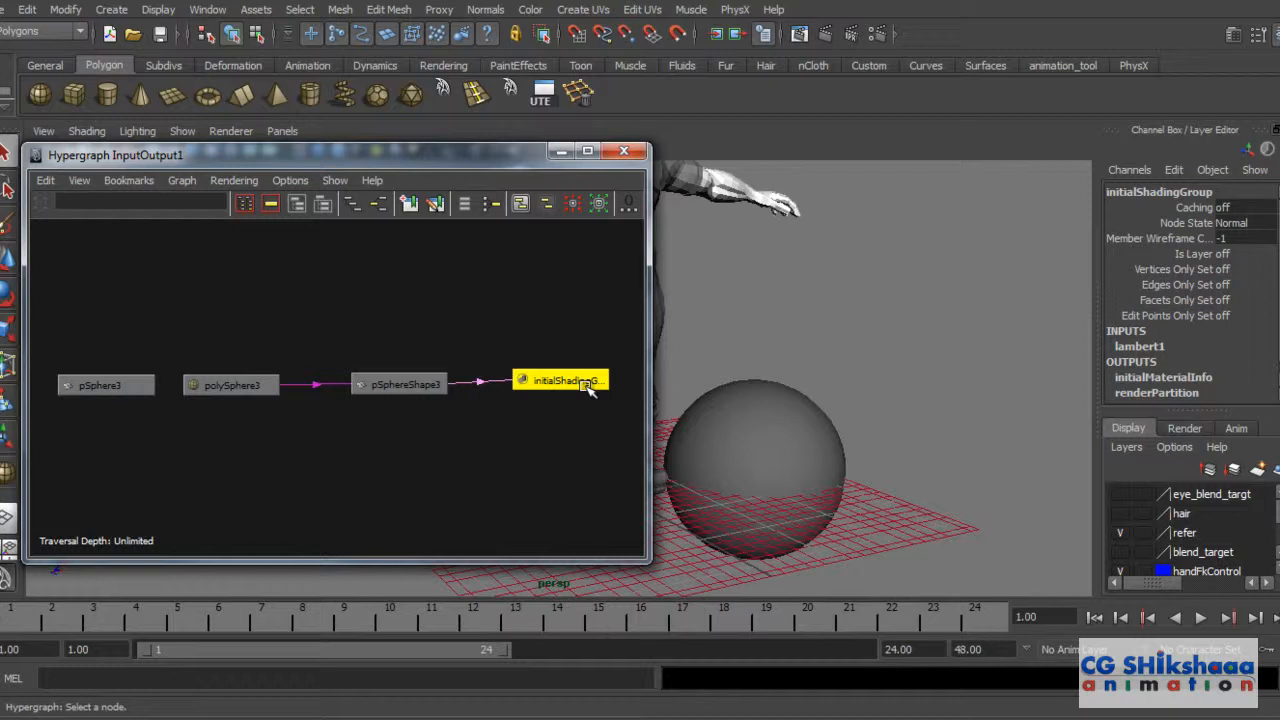
# Step: Set the radius of the sphere's polySphere3 input to 50
pyautogui.click(803, 432)
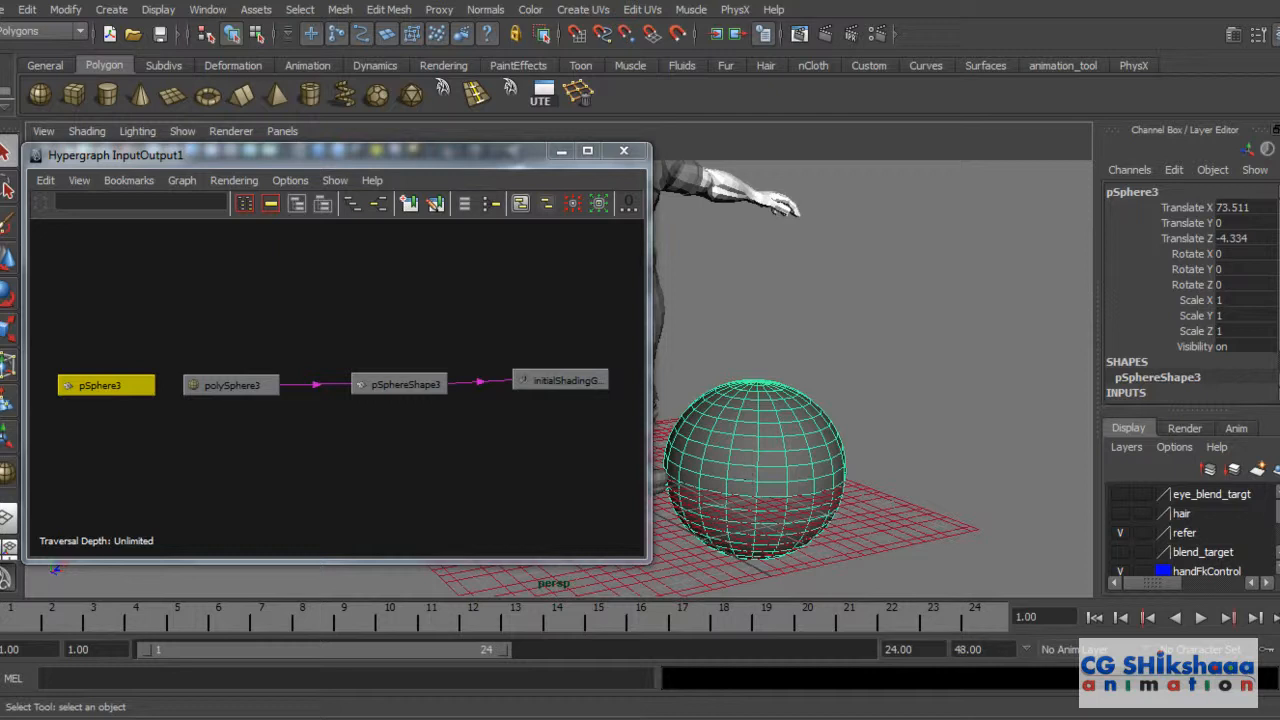
pyautogui.scroll(-2, 1156, 190)
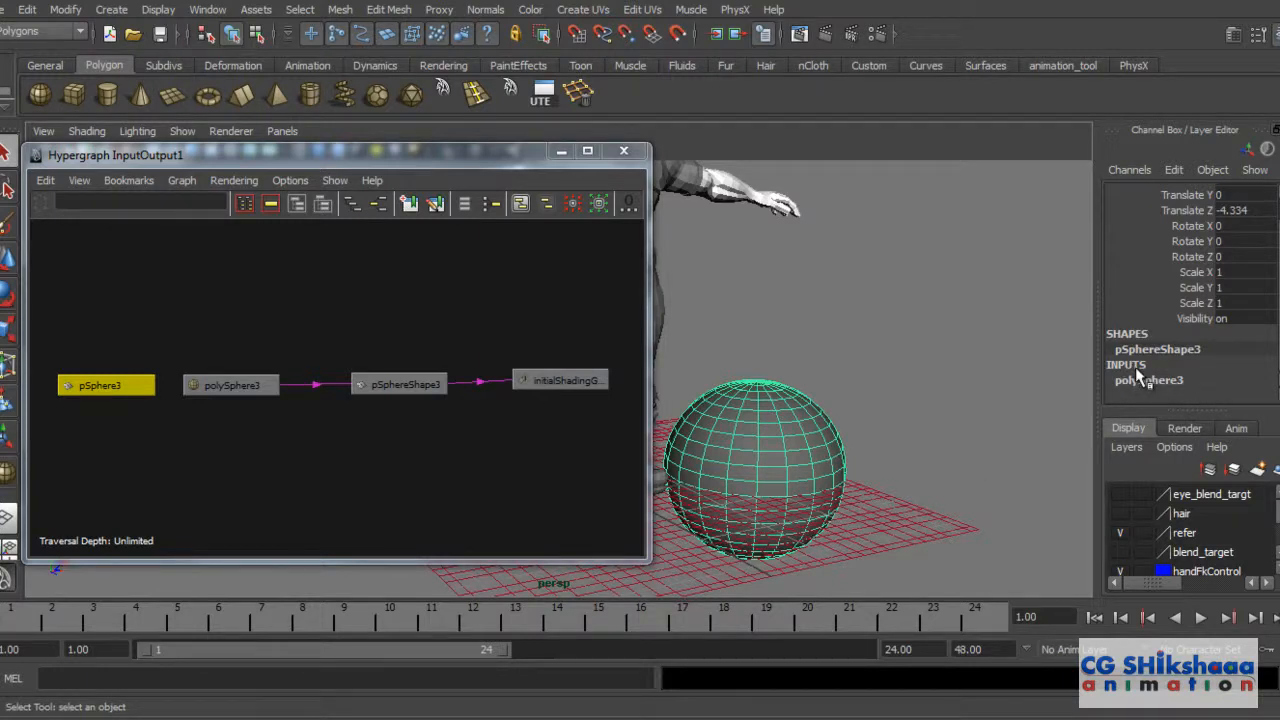
pyautogui.click(1160, 390)
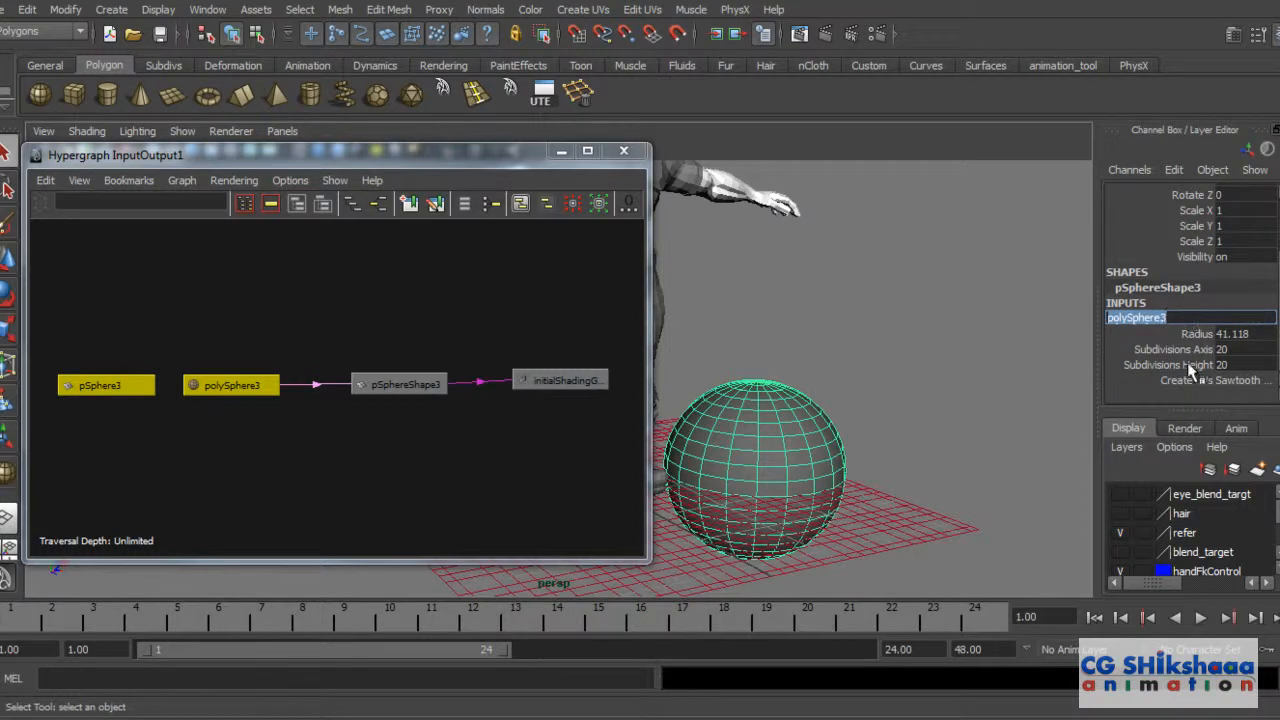
pyautogui.click(1202, 333)
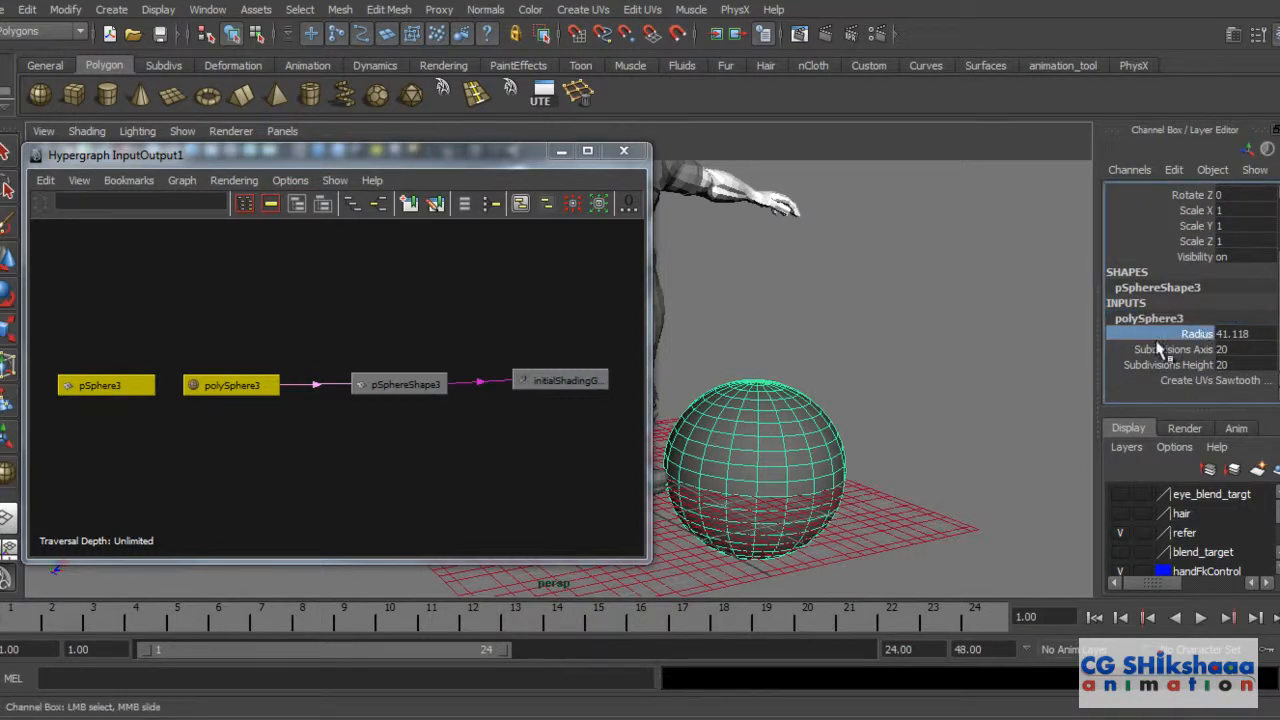
pyautogui.click(1262, 347)
pyautogui.moveTo(1262, 336); pyautogui.dragTo(1202, 330)
pyautogui.write('50')
pyautogui.press('Return')
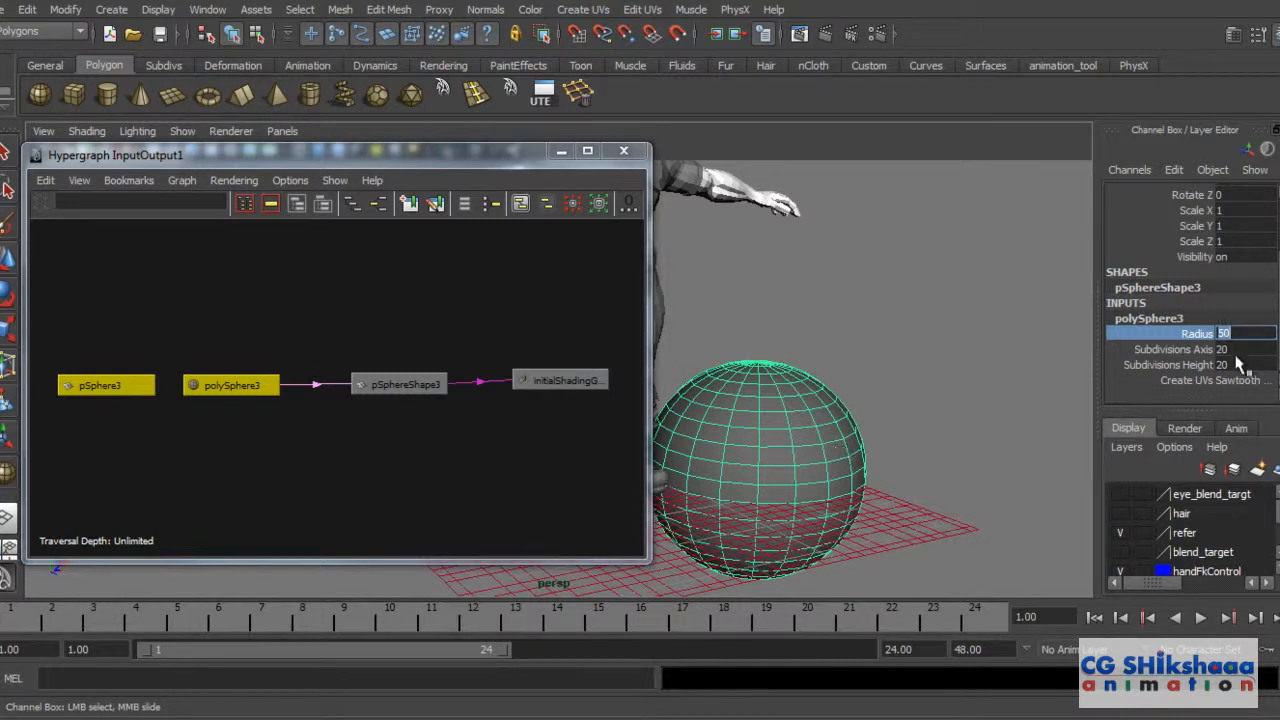
# Step: Set both Subdivisions Axis and Subdivisions Height of the sphere to 15
pyautogui.moveTo(1243, 350); pyautogui.dragTo(1245, 368)
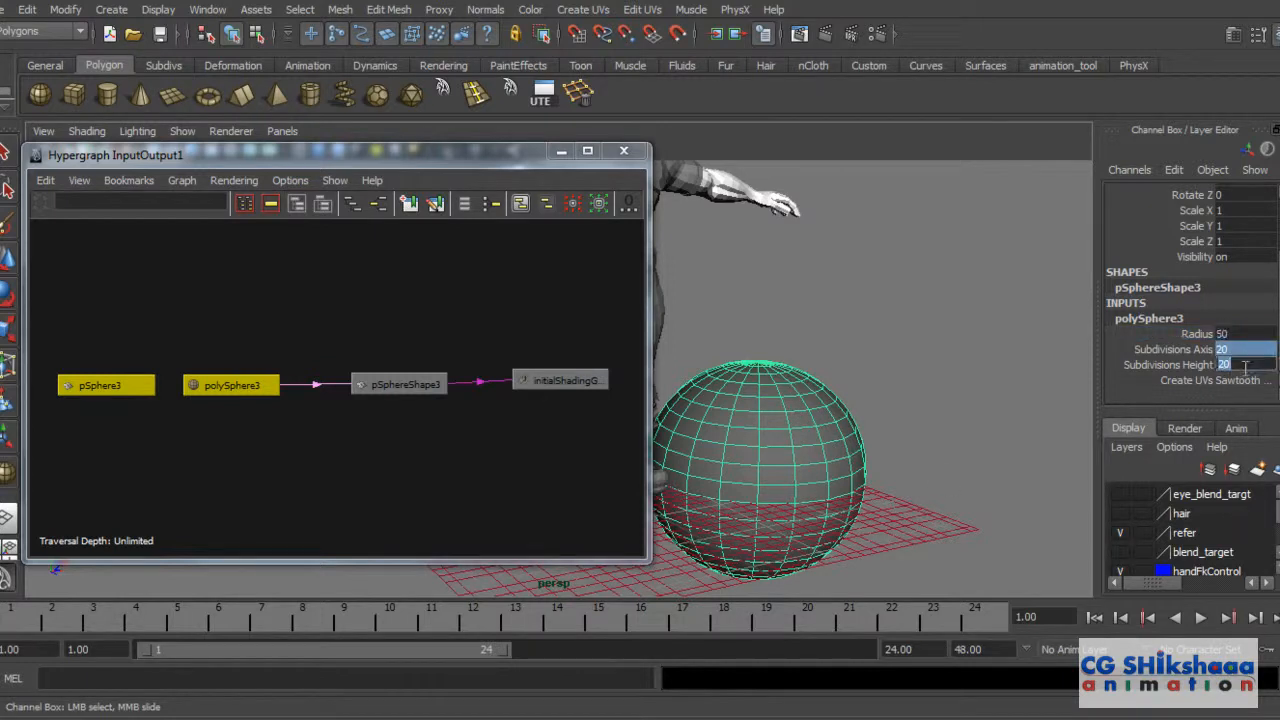
pyautogui.write('15')
pyautogui.press('Return')
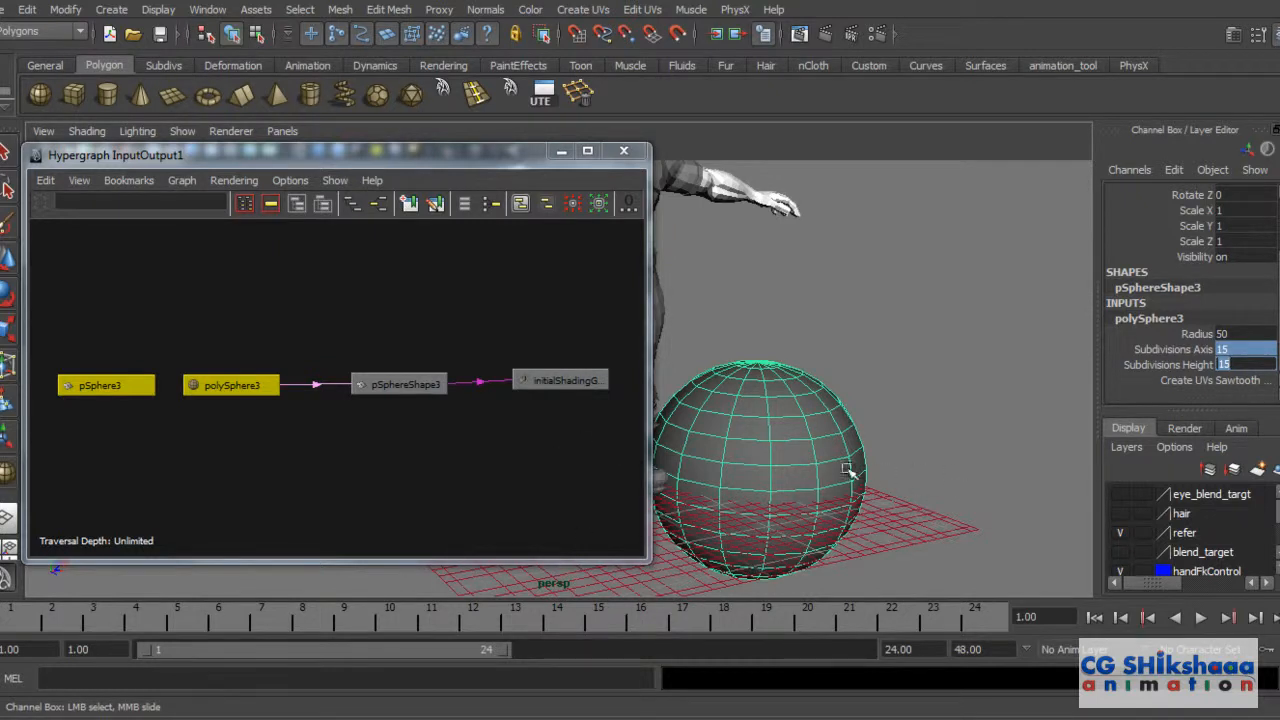
pyautogui.keyDown('alt'); pyautogui.moveTo(796, 477); pyautogui.dragTo(806, 480, button='right'); pyautogui.keyUp('alt')
pyautogui.keyDown('alt'); pyautogui.moveTo(806, 480); pyautogui.dragTo(811, 467, button='middle'); pyautogui.keyUp('alt')
pyautogui.moveTo(811, 467)
pyautogui.keyDown('alt'); pyautogui.mouseDown(button='right')
pyautogui.moveTo(831, 475)
pyautogui.moveTo(820, 476)
pyautogui.mouseUp(button='right'); pyautogui.keyUp('alt')
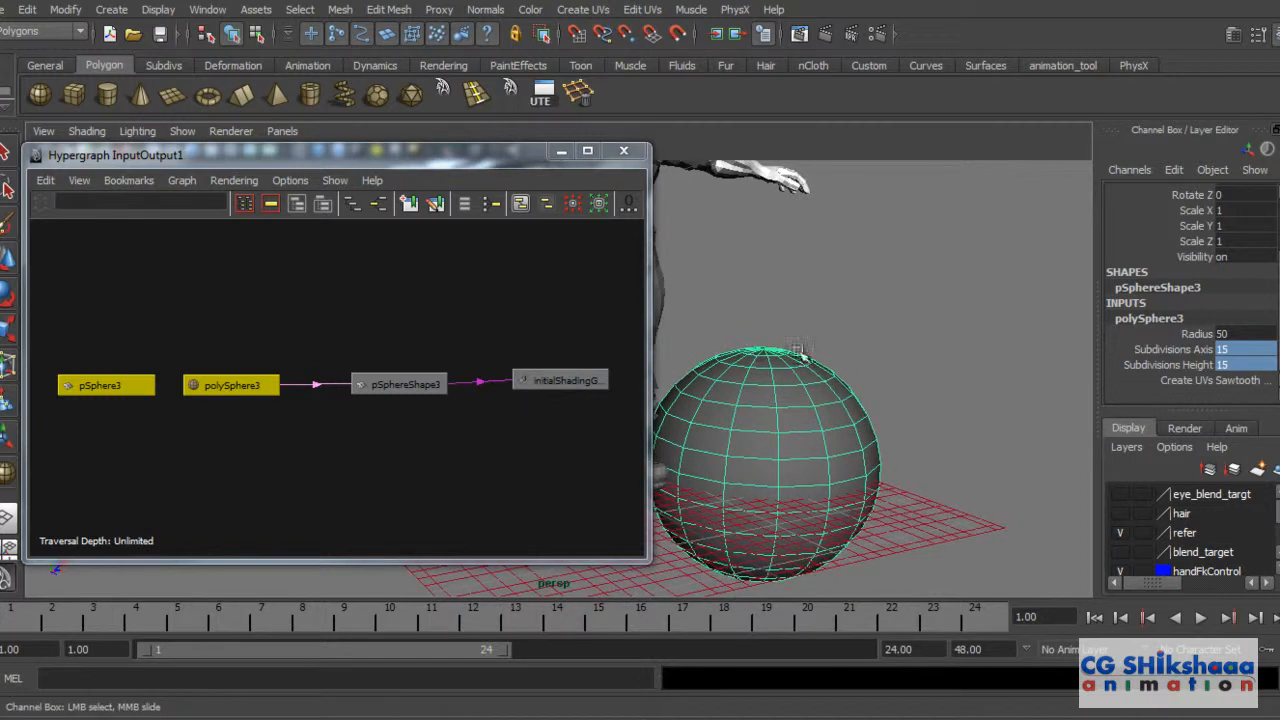
# Step: Switch the perspective view's shading to Wireframe and back to Smooth Shade All
pyautogui.moveTo(471, 149); pyautogui.dragTo(472, 159)
pyautogui.click(87, 131)
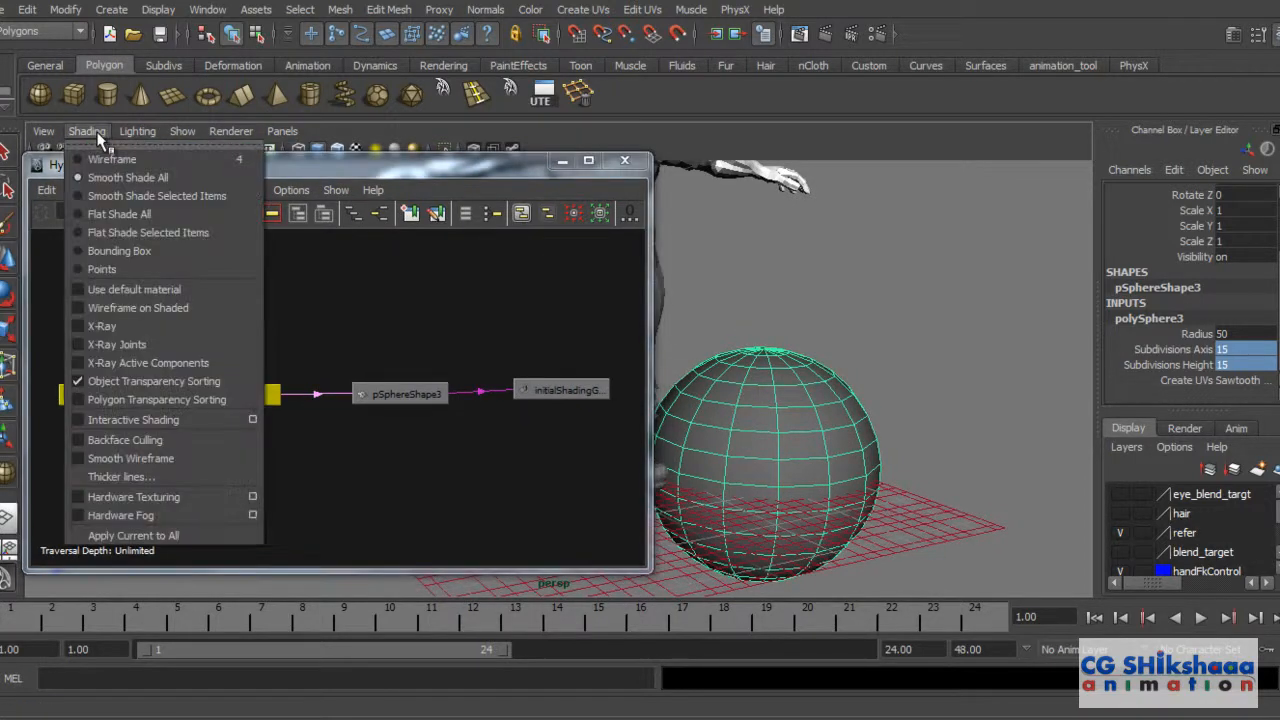
pyautogui.click(95, 161)
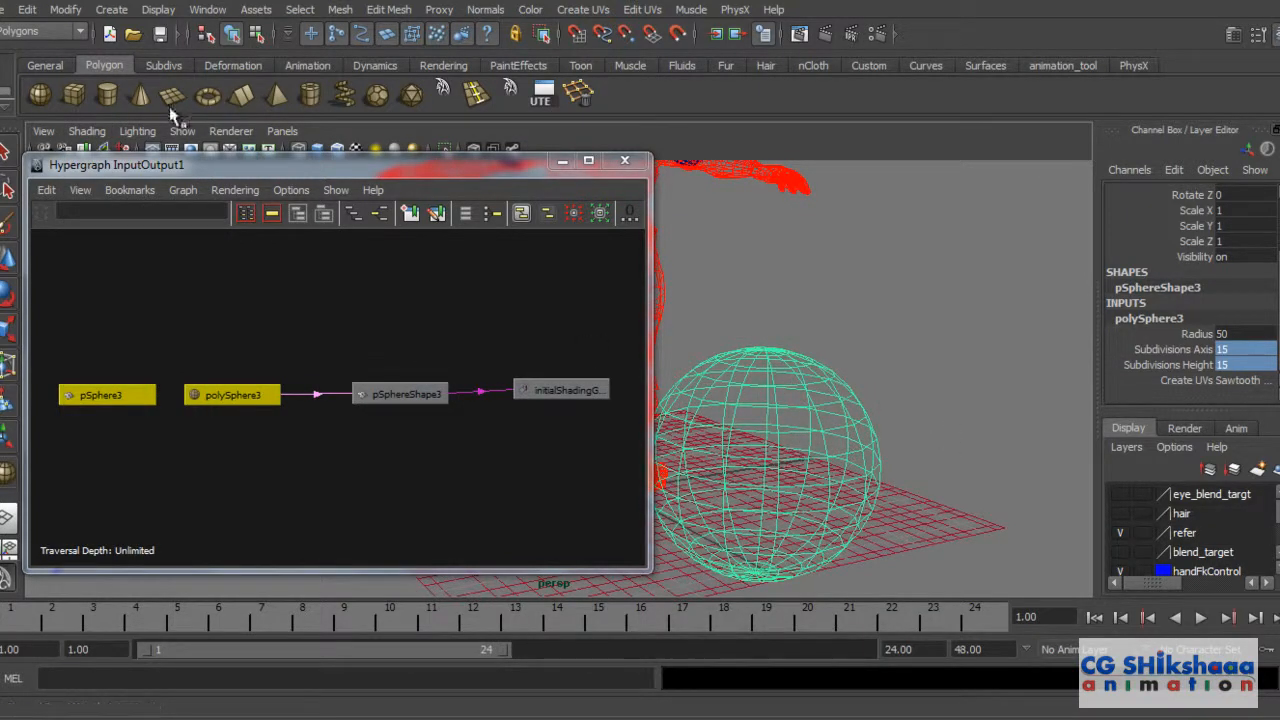
pyautogui.click(87, 131)
pyautogui.click(100, 178)
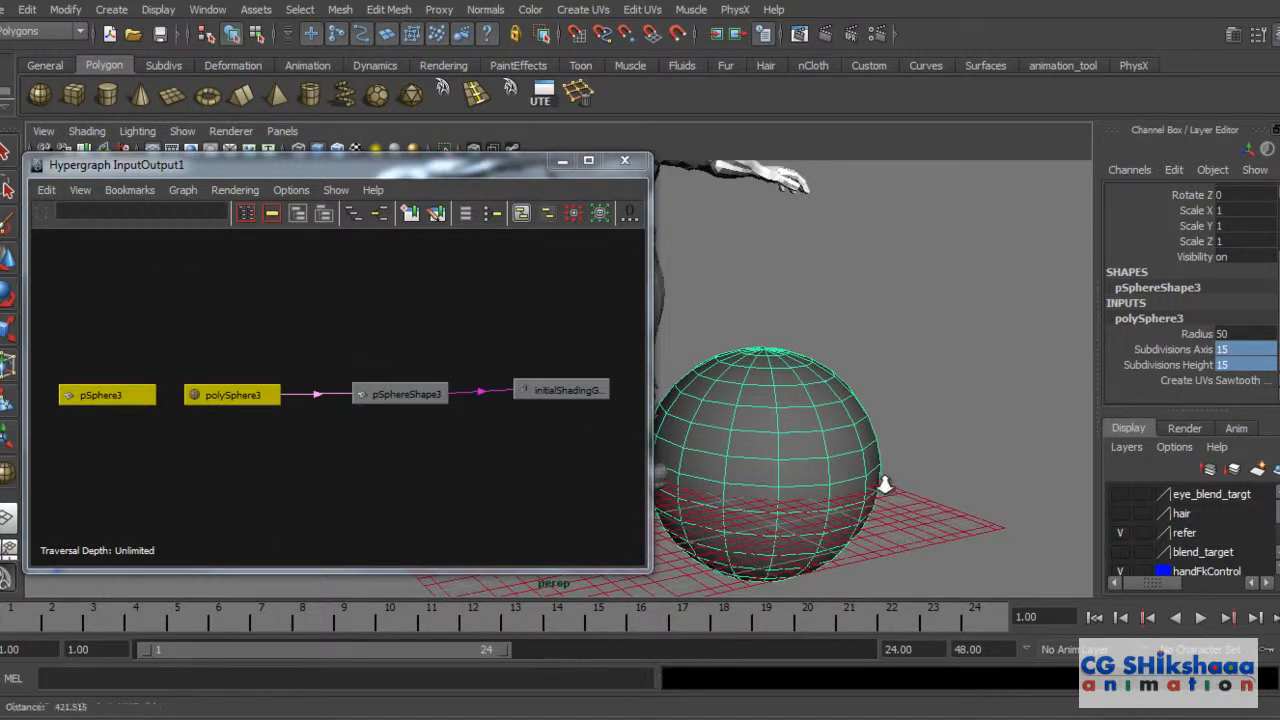
pyautogui.scroll(2, 885, 480)
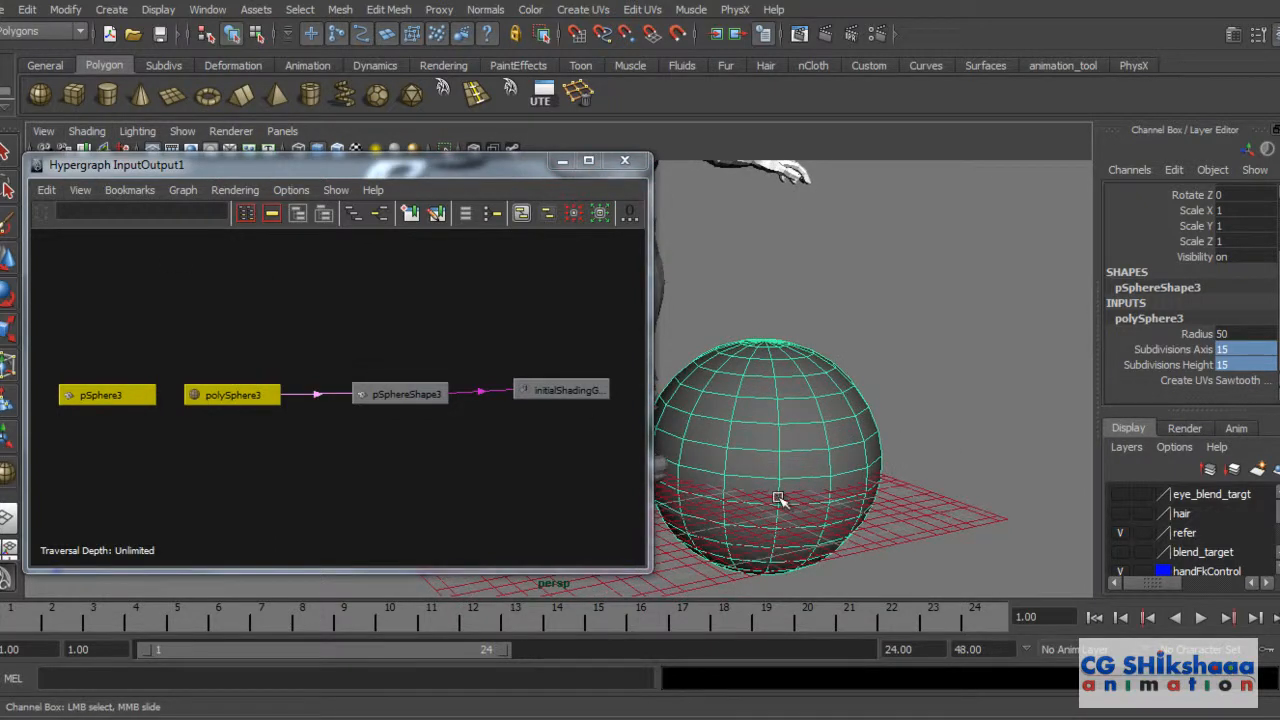
# Step: Delete the connection between pSphereShape3 and initialShadingGroup, and select the sphere to check its shading
pyautogui.moveTo(589, 403); pyautogui.dragTo(567, 386)
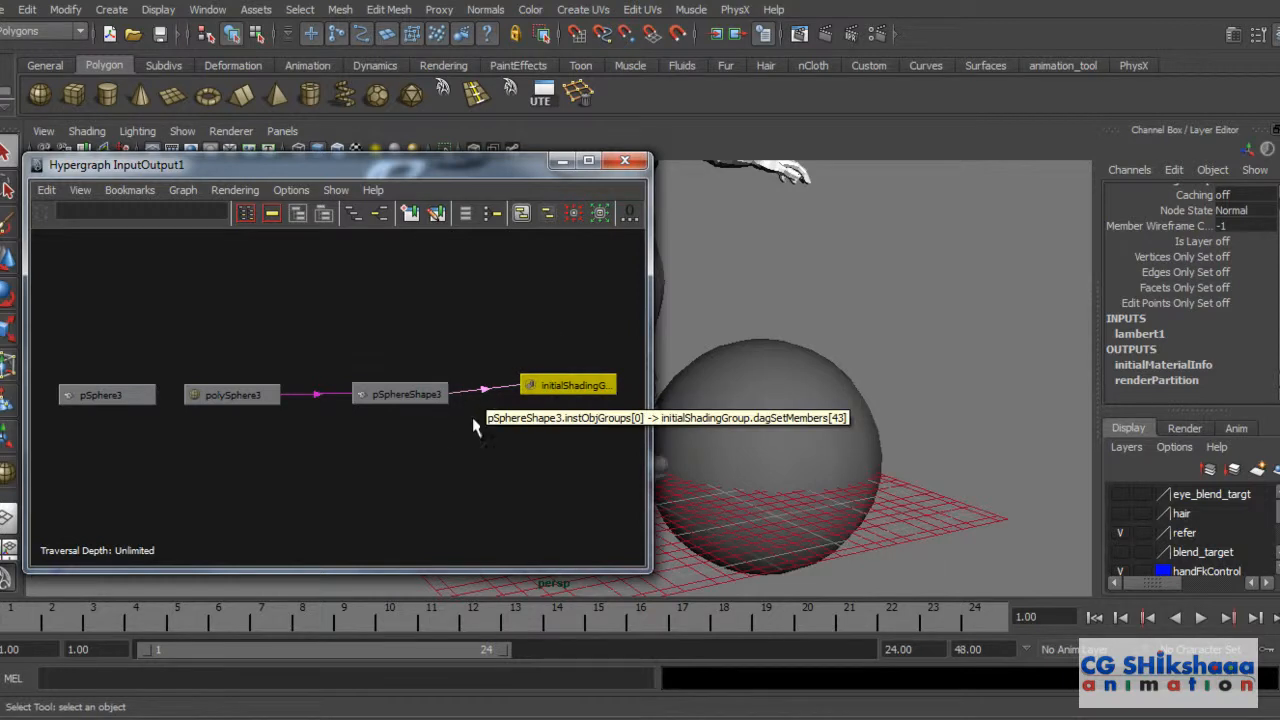
pyautogui.moveTo(469, 369); pyautogui.dragTo(501, 414)
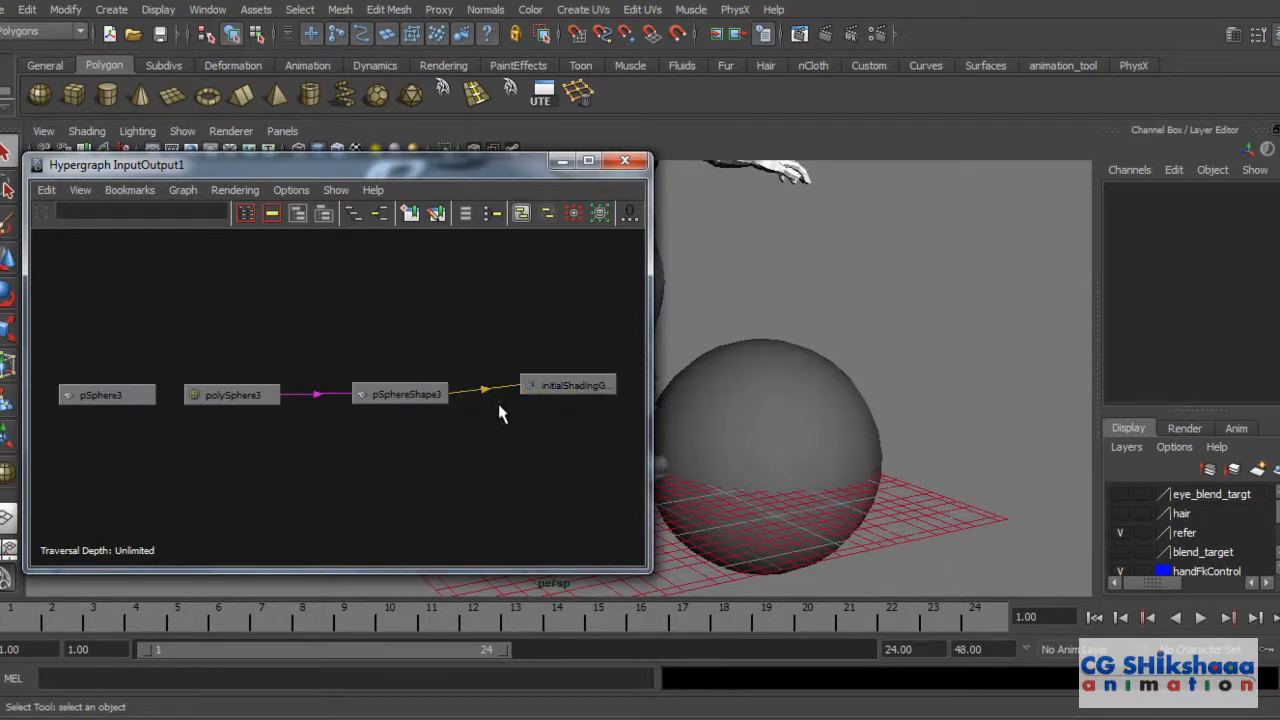
pyautogui.press('Delete')
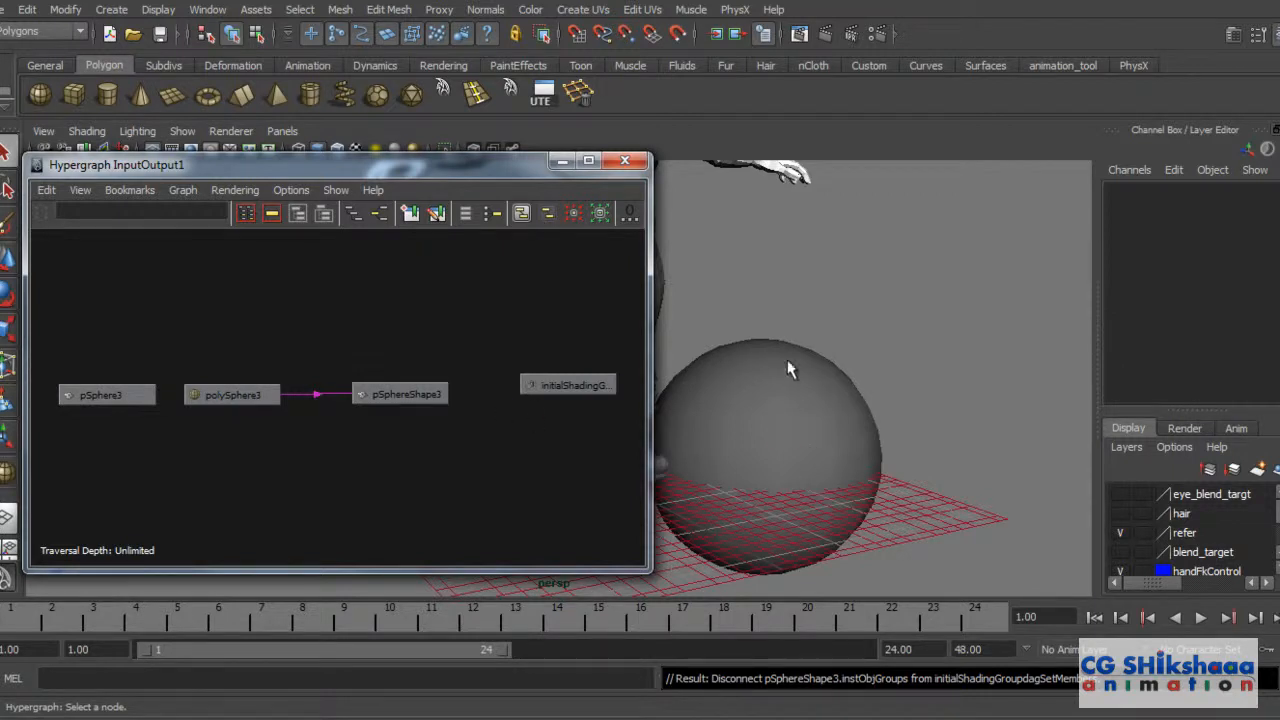
pyautogui.click(779, 419)
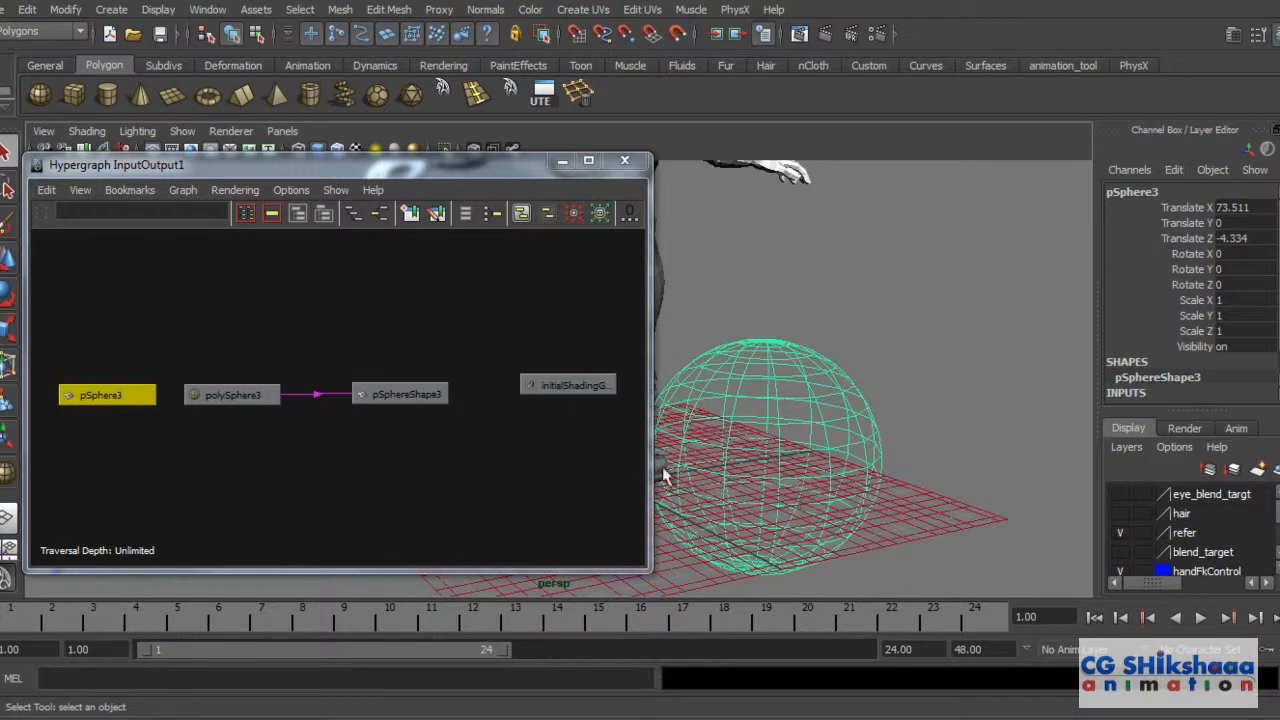
# Step: Reconnect pSphereShape3 to initialShadingGroup with the default connection and select the sphere to check it
pyautogui.moveTo(576, 386); pyautogui.dragTo(541, 383)
pyautogui.moveTo(556, 381)
pyautogui.mouseDown()
pyautogui.moveTo(561, 346)
pyautogui.moveTo(555, 362)
pyautogui.mouseUp()
pyautogui.moveTo(400, 391); pyautogui.dragTo(541, 369, button='middle')
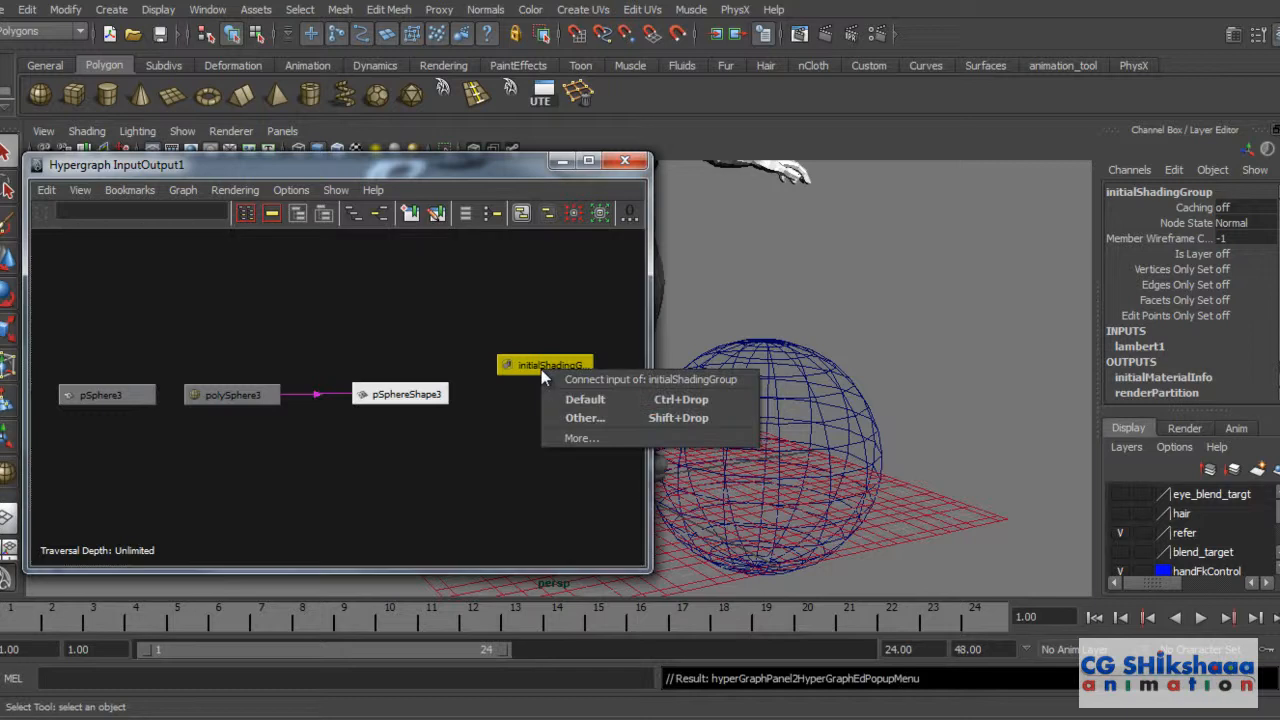
pyautogui.click(568, 400)
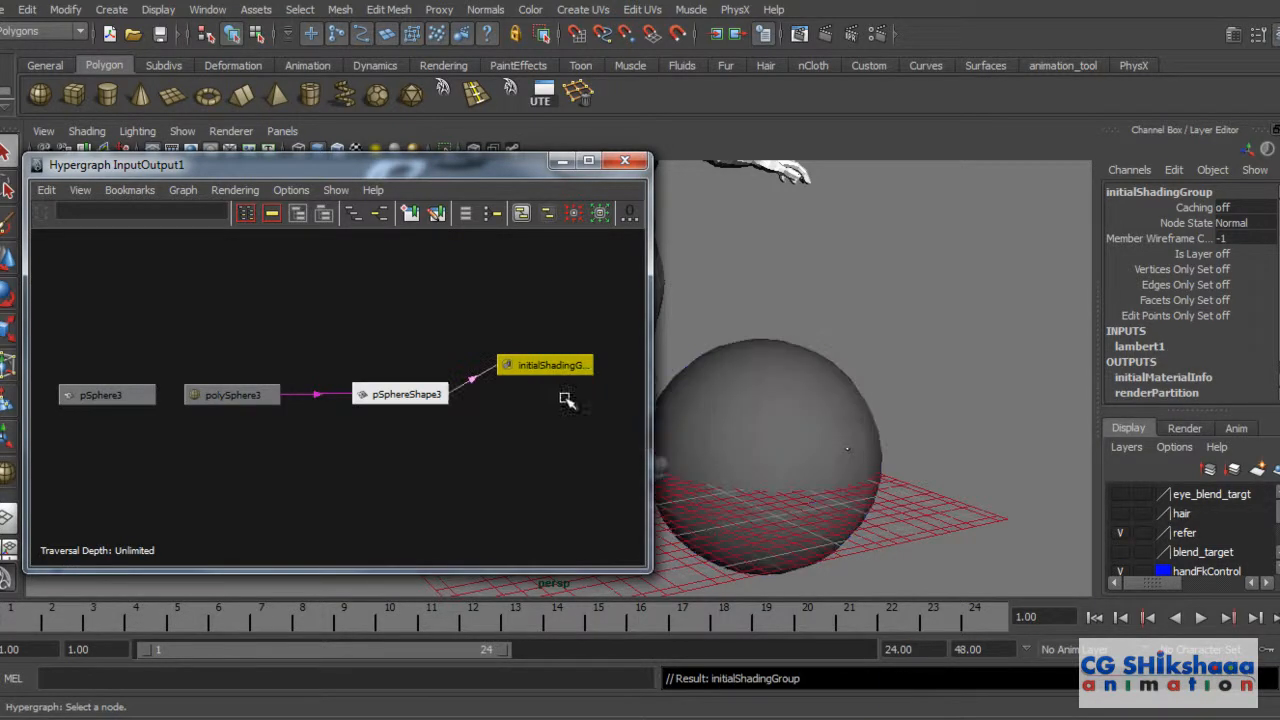
pyautogui.click(782, 436)
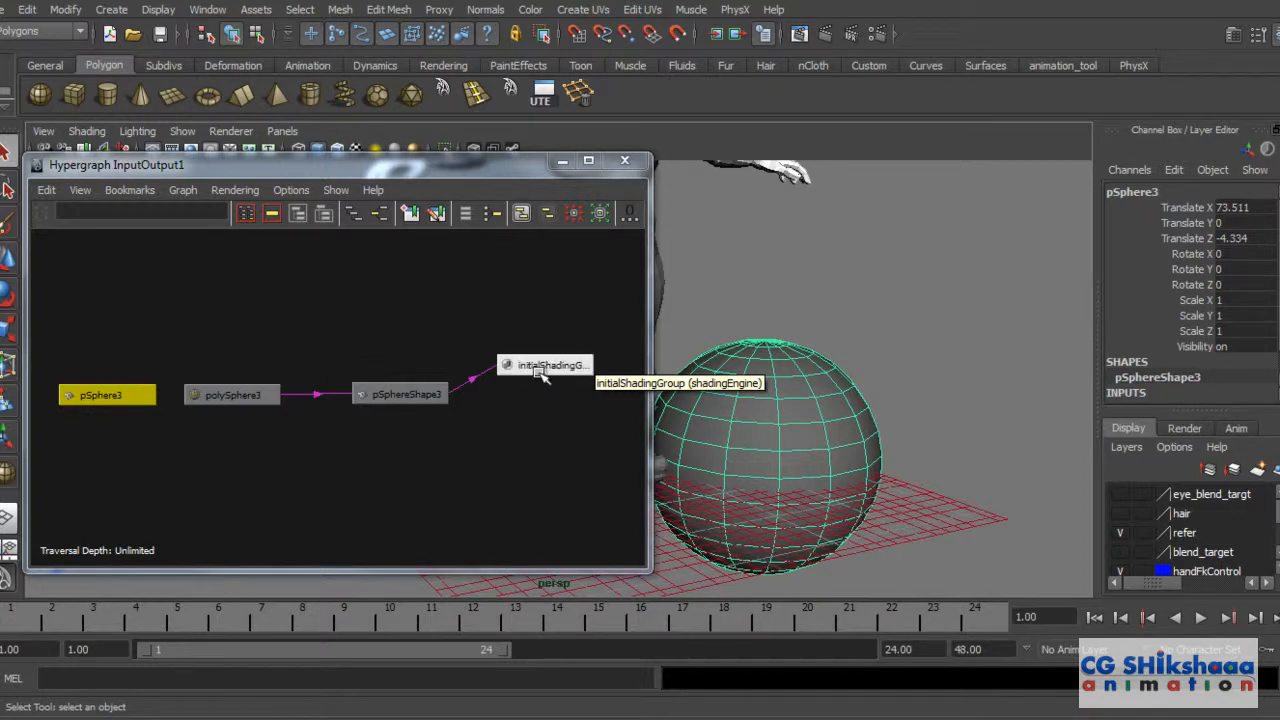
# Step: Apply Reduce to pSphereShape3 and move the polyReduce1 node above the chain in the graph
pyautogui.moveTo(556, 366); pyautogui.dragTo(575, 376)
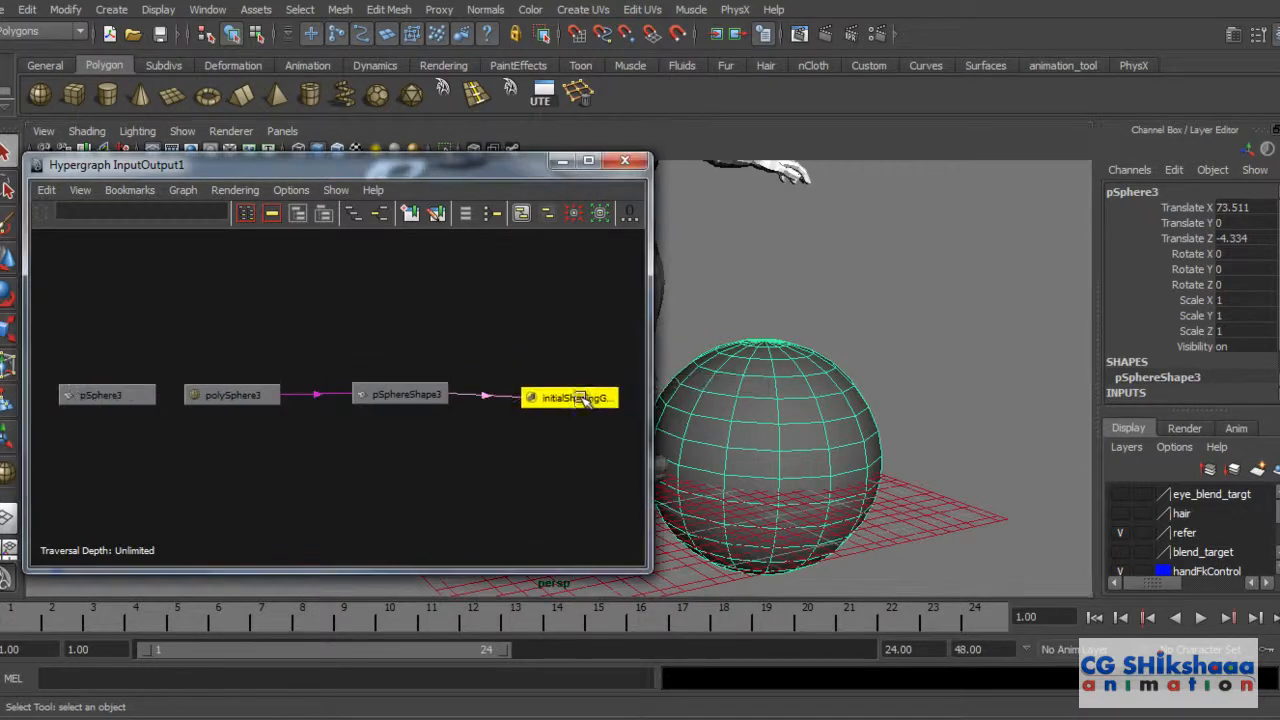
pyautogui.moveTo(418, 399); pyautogui.dragTo(405, 412)
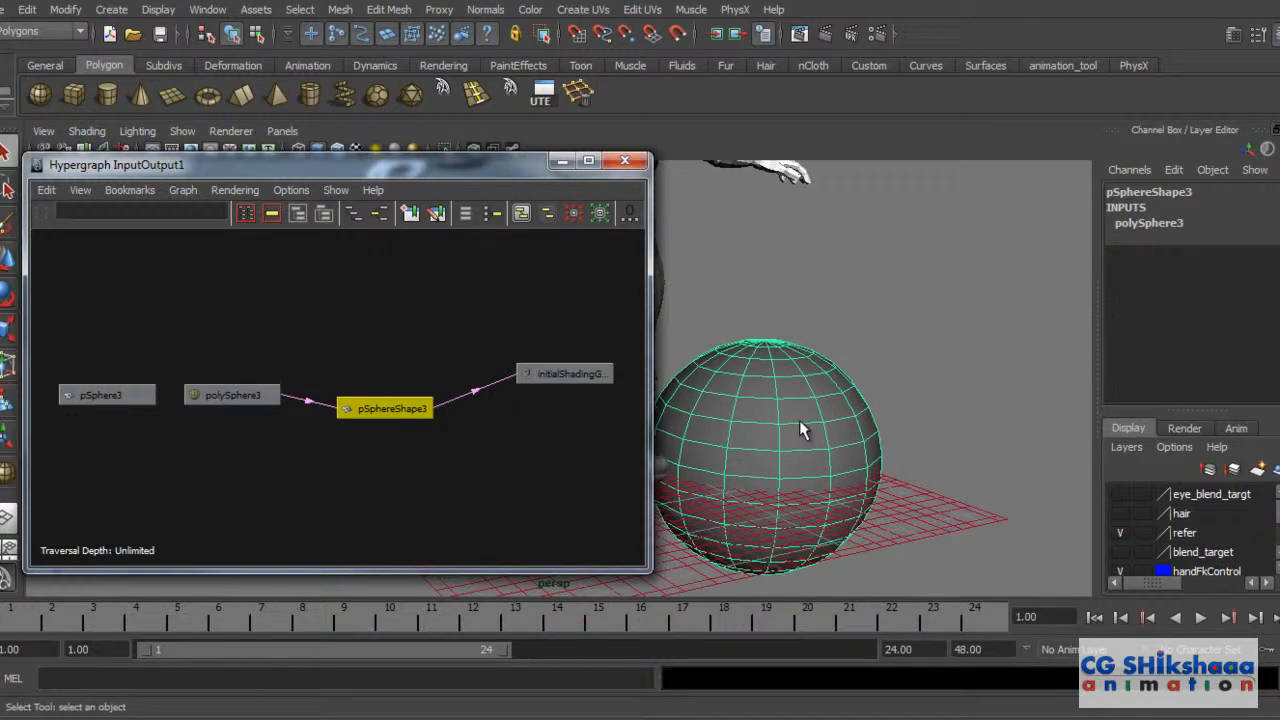
pyautogui.click(388, 10)
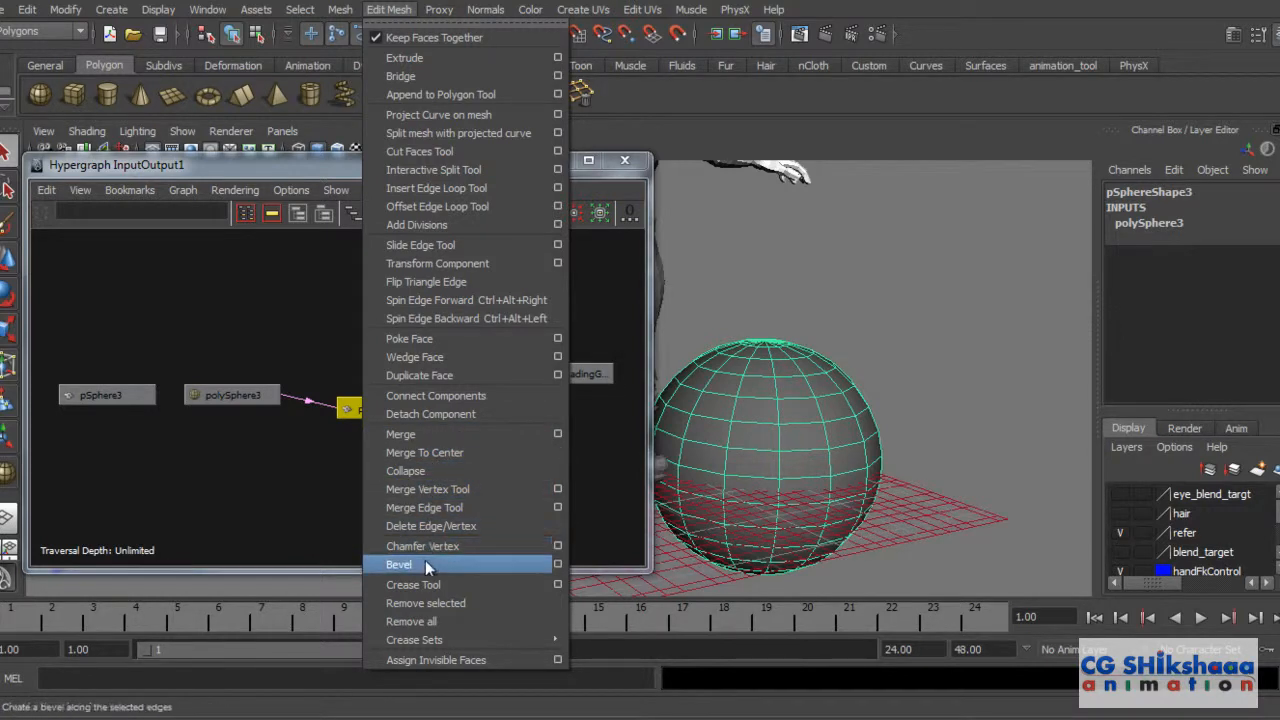
pyautogui.moveTo(340, 9)
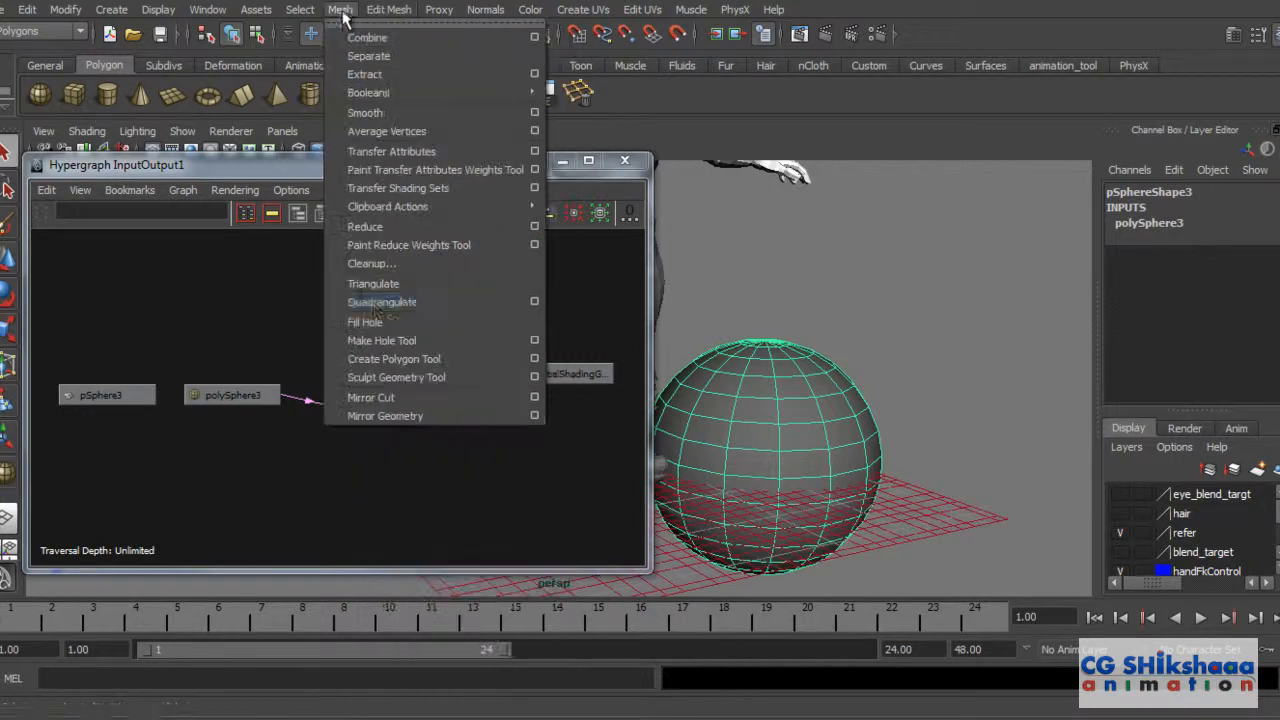
pyautogui.click(392, 228)
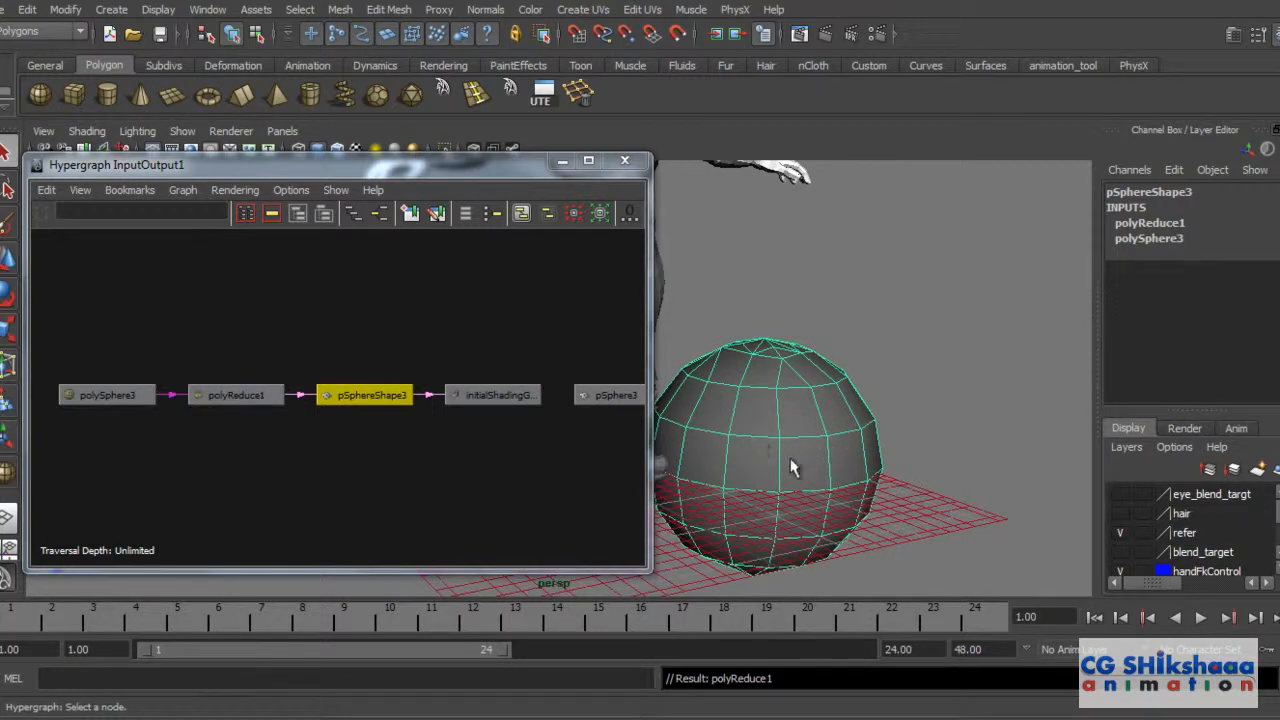
pyautogui.moveTo(230, 405); pyautogui.dragTo(238, 362)
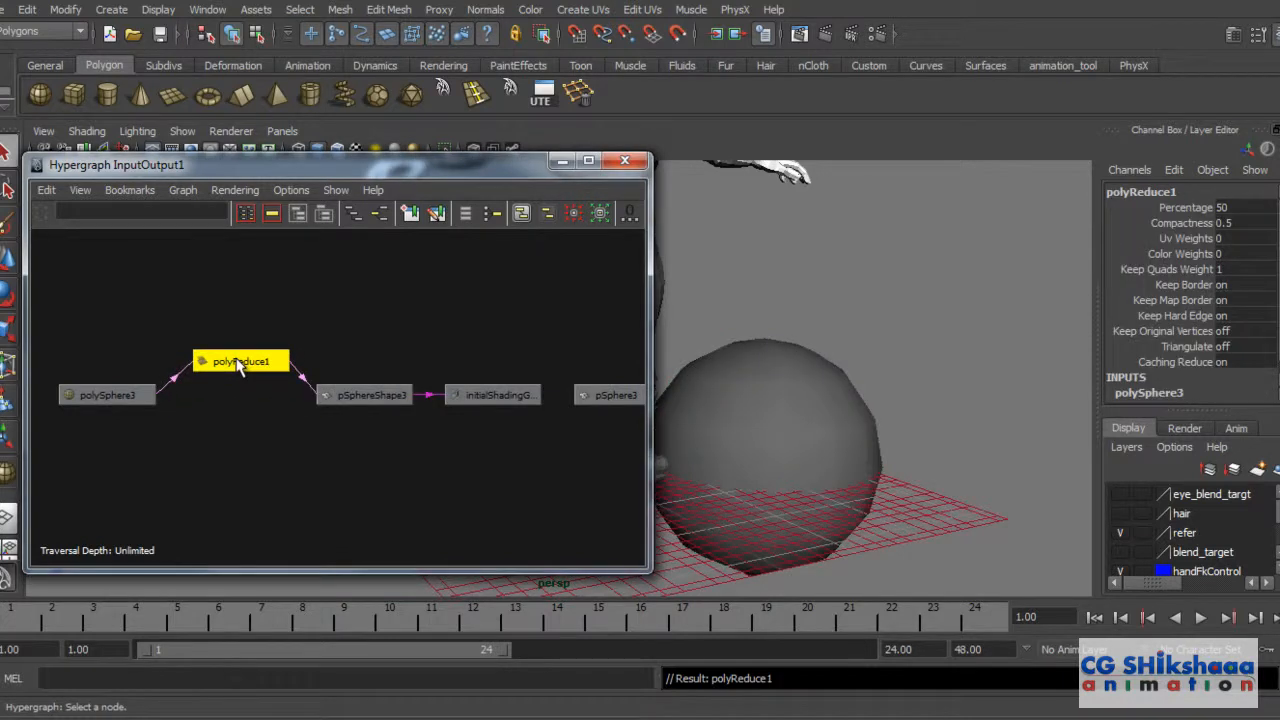
# Step: Delete the polyReduce1 node from the sphere's network, then close the Hypergraph with the sphere selected
pyautogui.moveTo(237, 364); pyautogui.dragTo(231, 327)
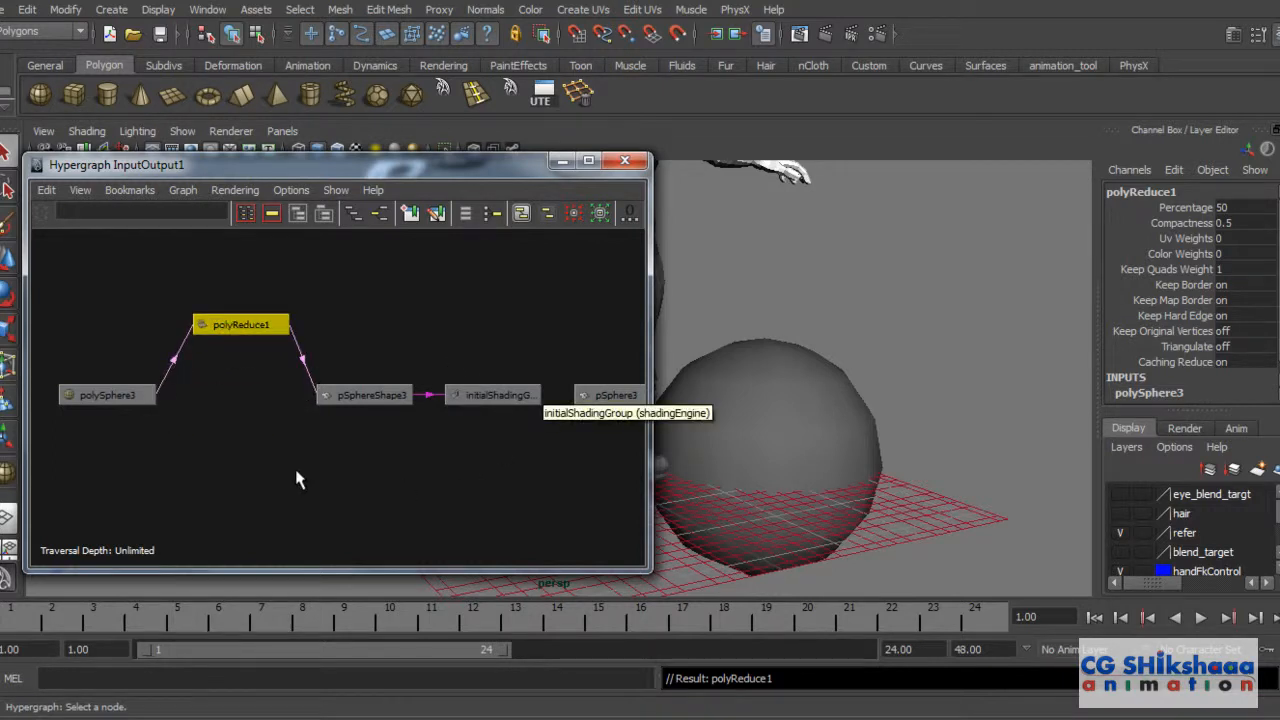
pyautogui.moveTo(251, 329); pyautogui.dragTo(250, 356)
pyautogui.press('Delete')
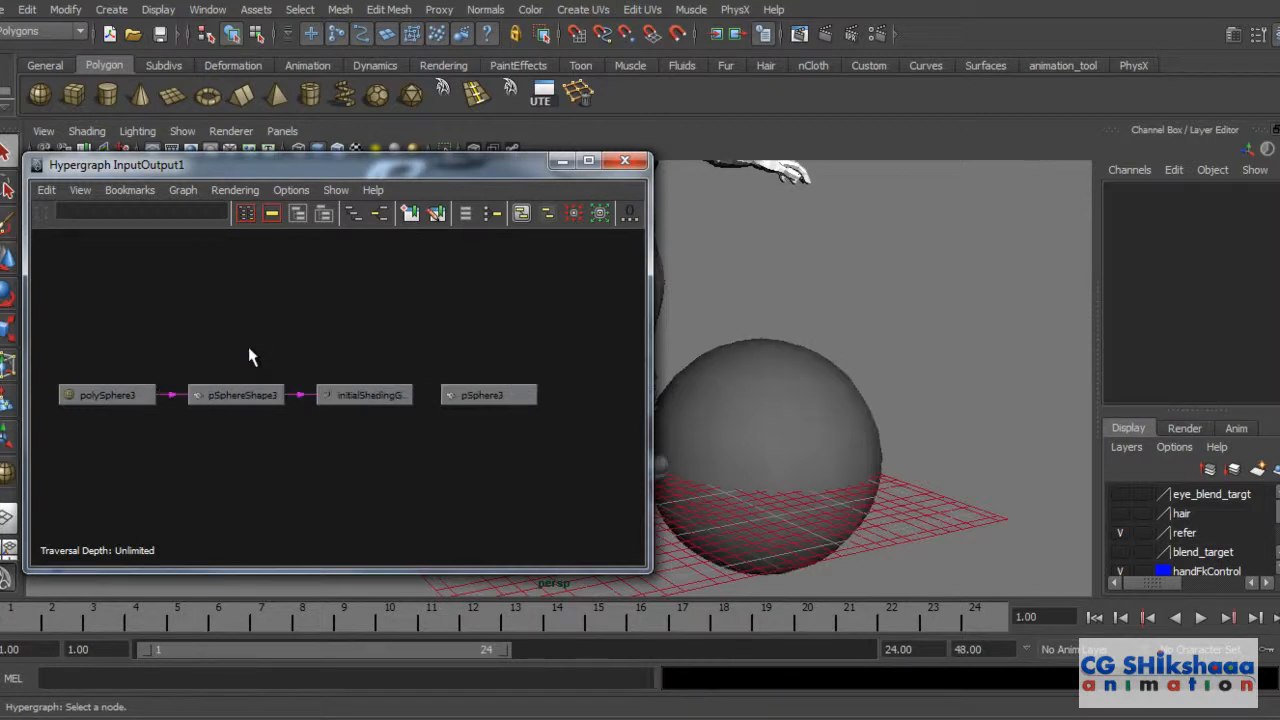
pyautogui.click(770, 400)
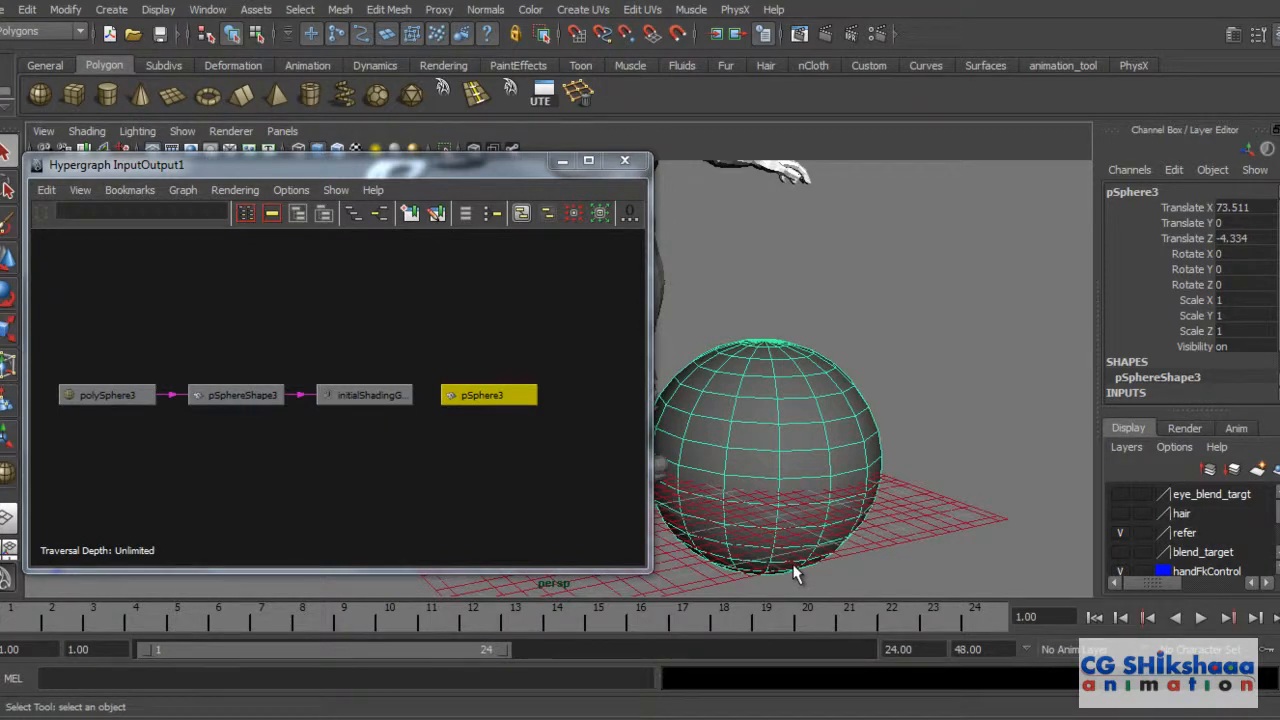
pyautogui.click(624, 160)
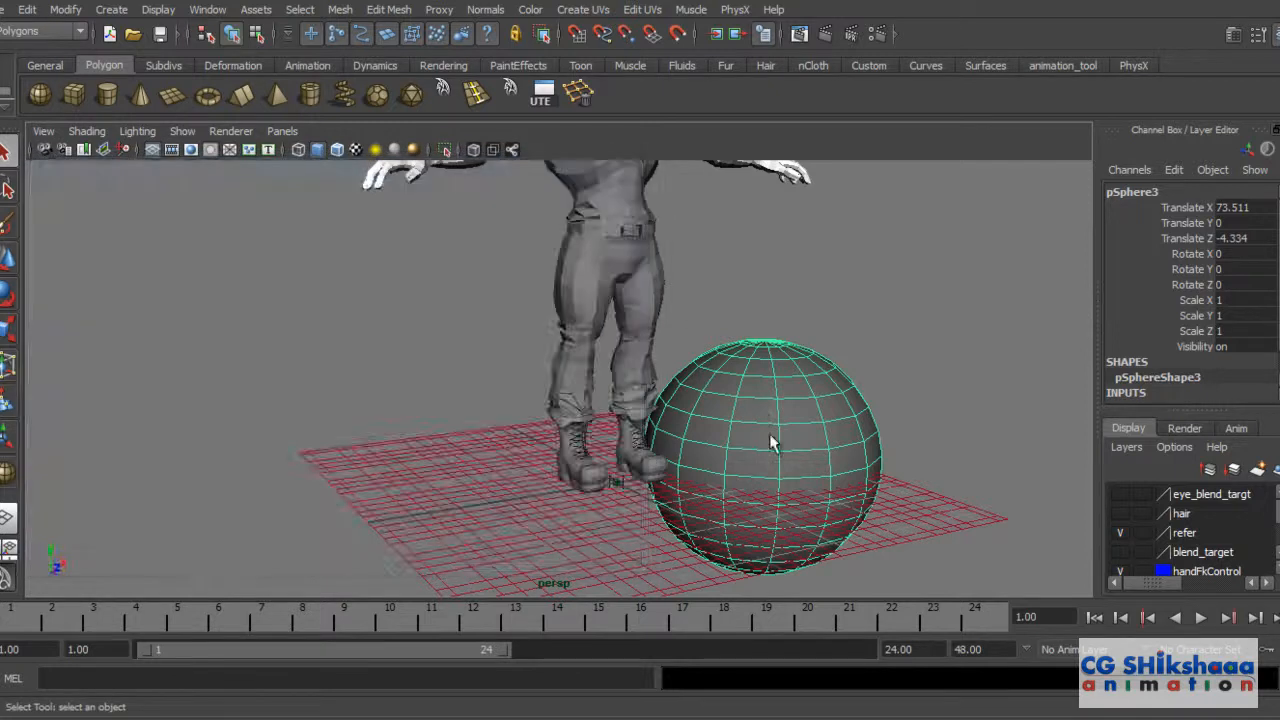
# Step: Open the Attribute Editor for the selected sphere clear of the model and show the pSphere3 transform attributes
pyautogui.hotkey('ctrl', 'a')
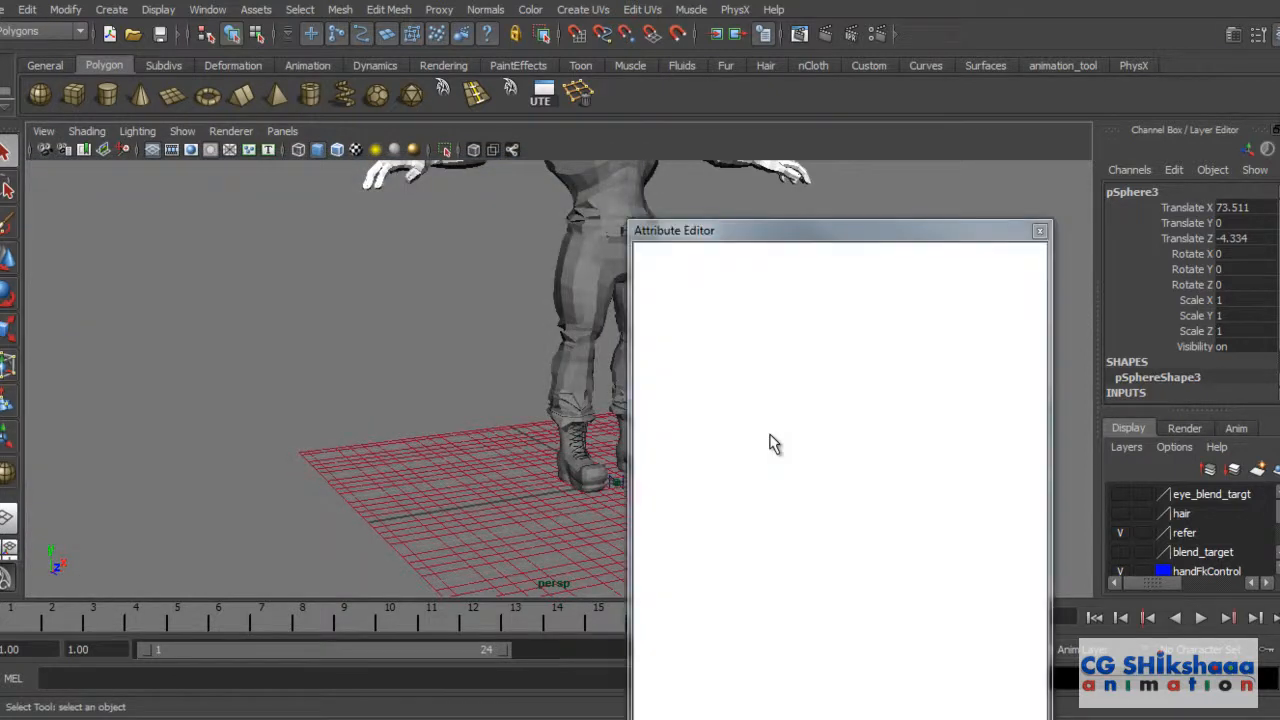
pyautogui.moveTo(866, 228); pyautogui.dragTo(414, 128)
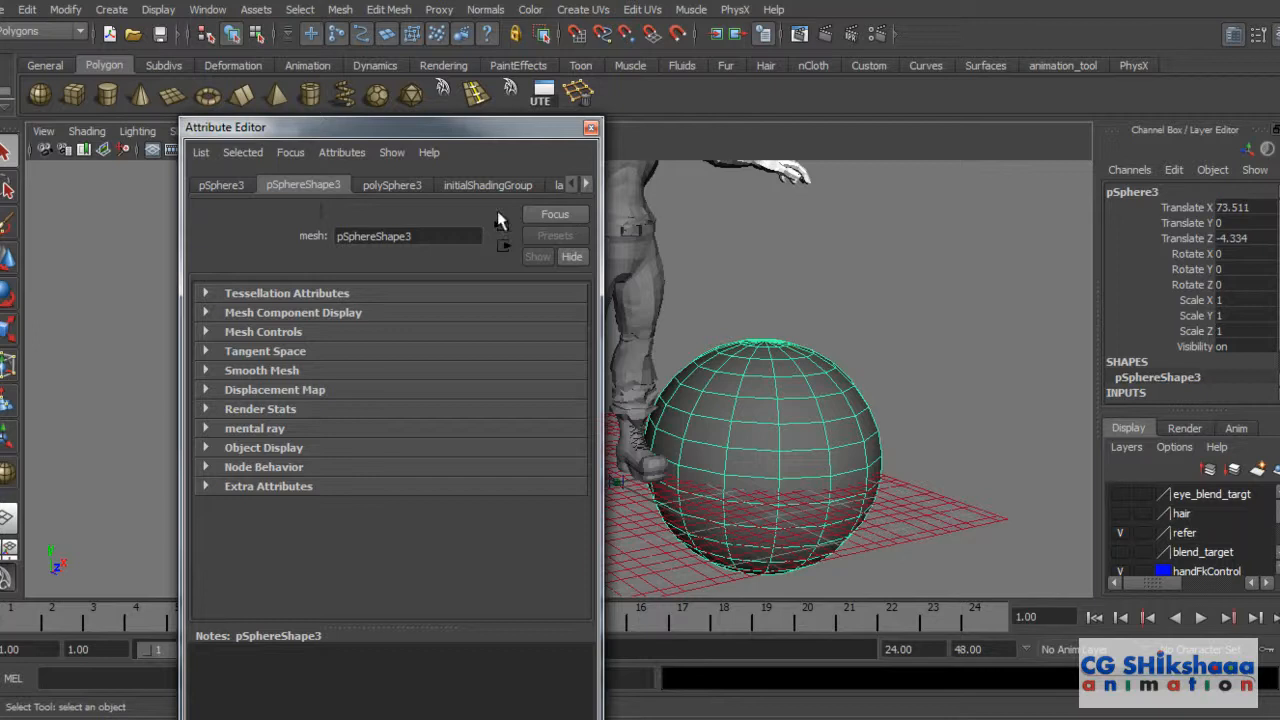
pyautogui.moveTo(468, 129)
pyautogui.mouseDown()
pyautogui.moveTo(491, 109)
pyautogui.moveTo(454, 110)
pyautogui.mouseUp()
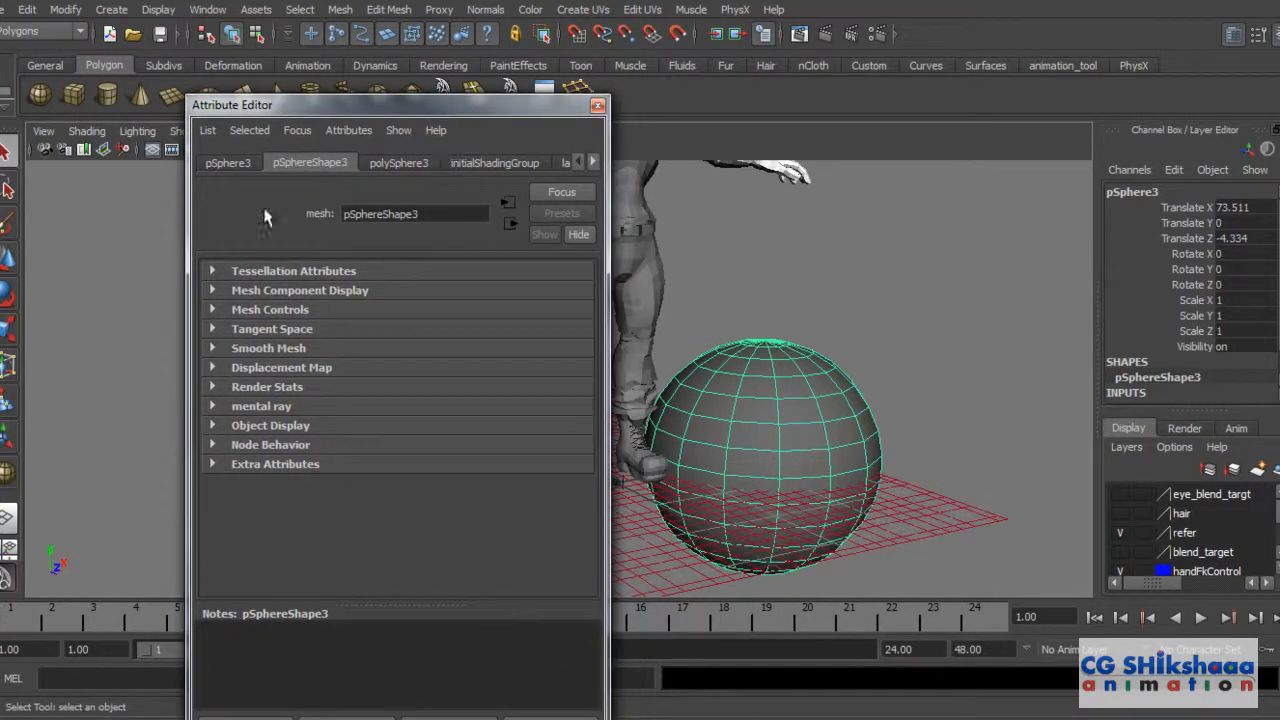
pyautogui.click(237, 164)
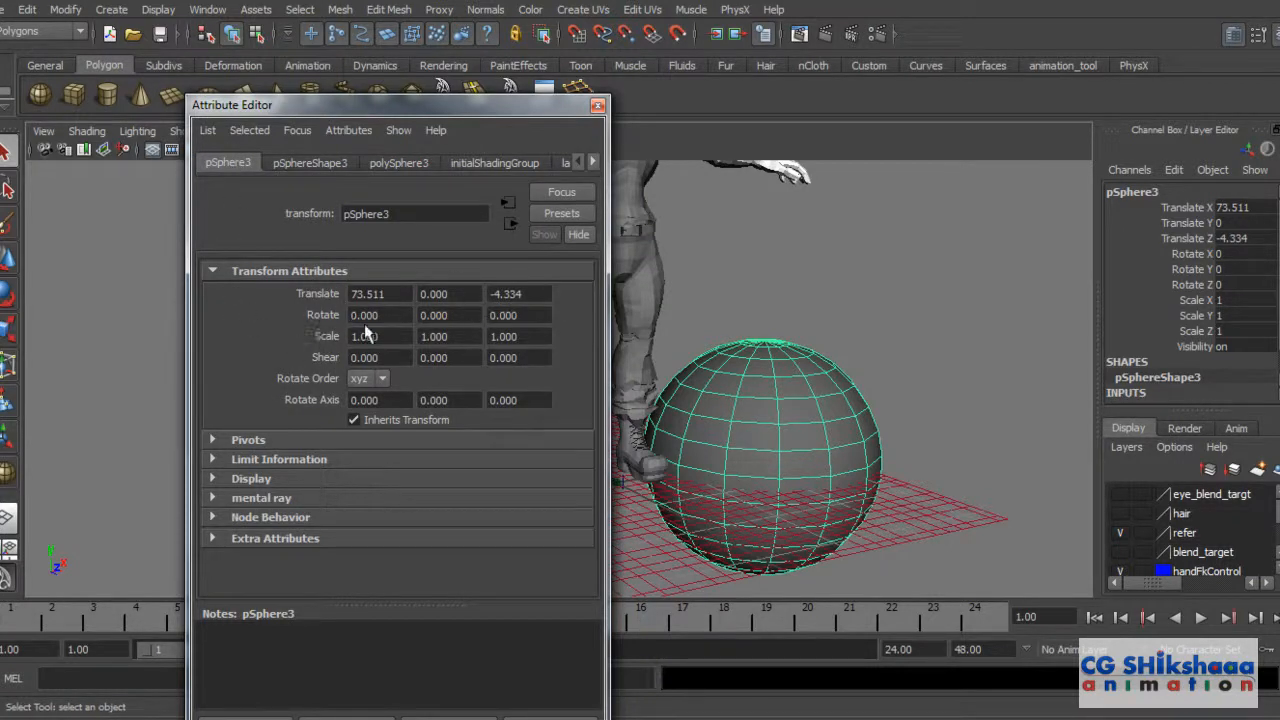
# Step: Set the polySphere3 radius to about 43.718 and widen the Attribute Editor slightly
pyautogui.click(407, 163)
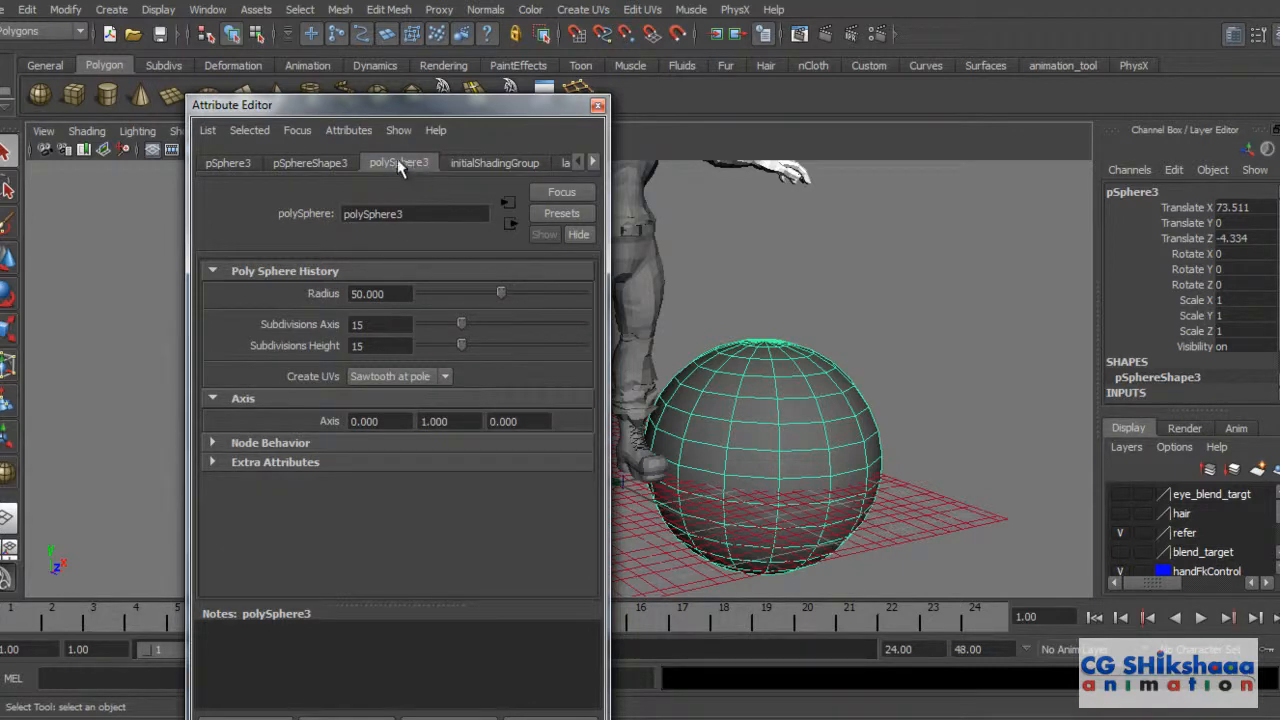
pyautogui.moveTo(501, 293); pyautogui.dragTo(490, 295)
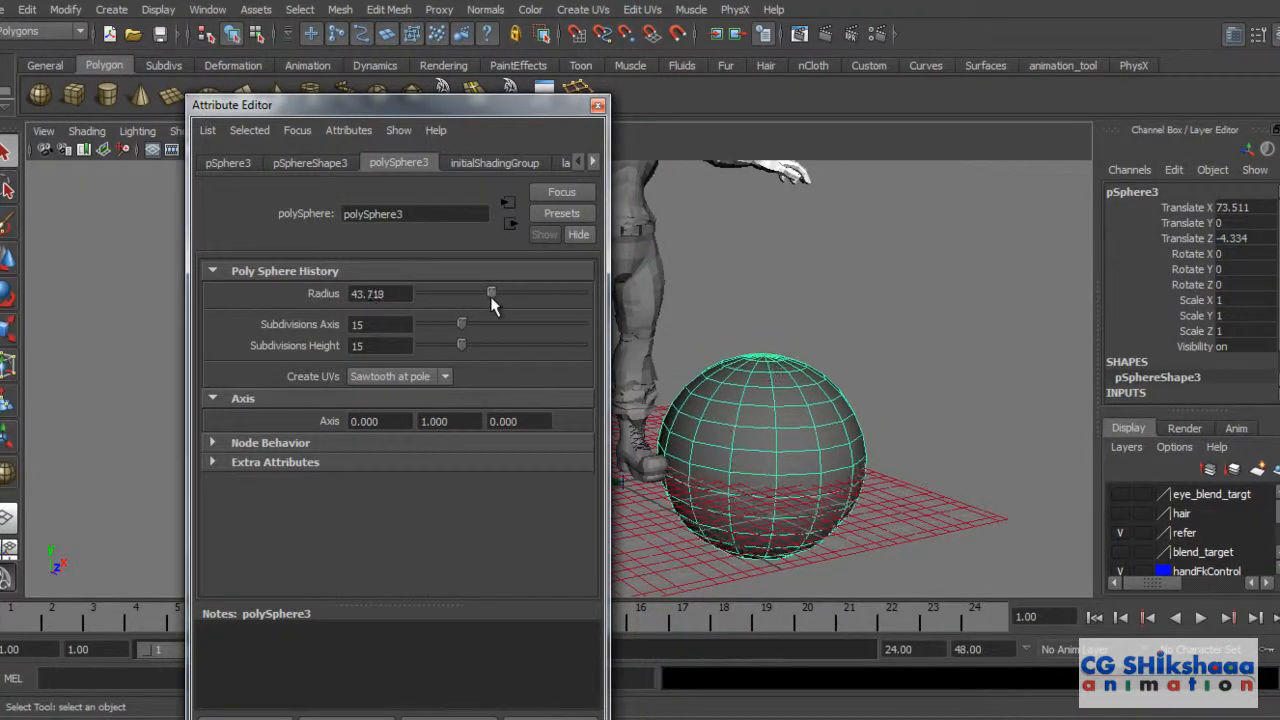
pyautogui.moveTo(476, 112); pyautogui.dragTo(498, 114)
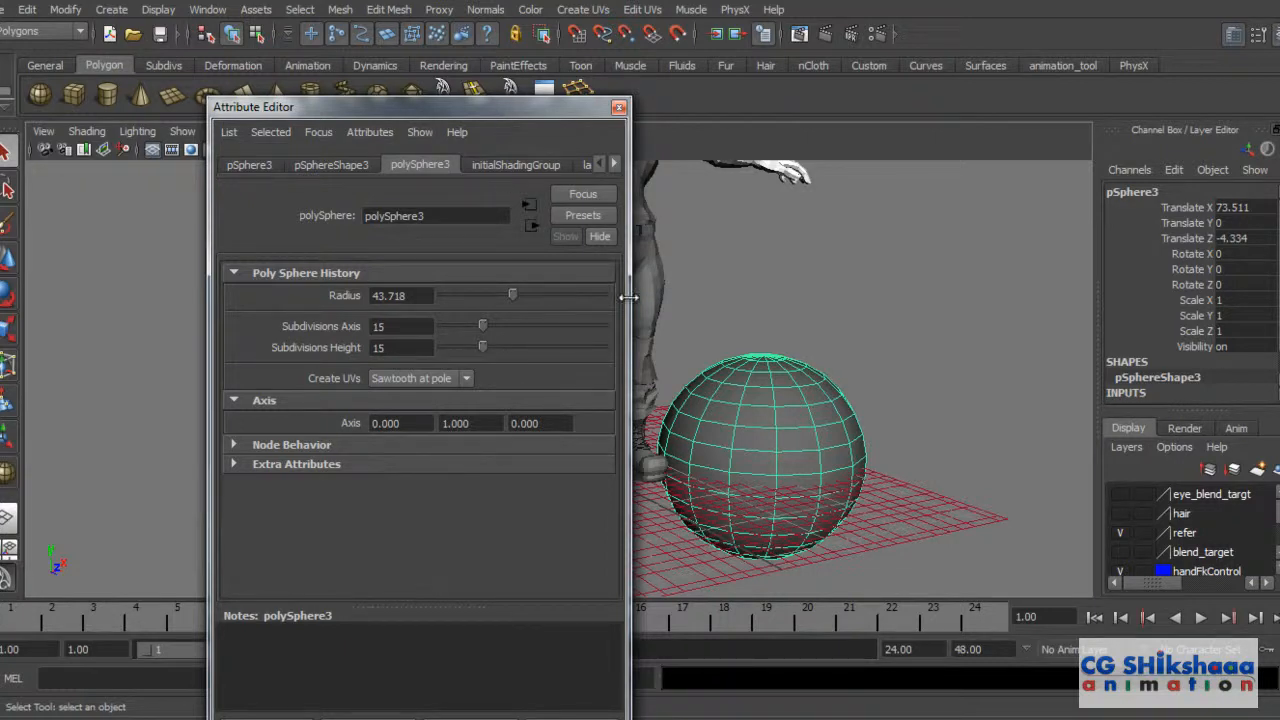
pyautogui.moveTo(628, 294); pyautogui.dragTo(637, 294)
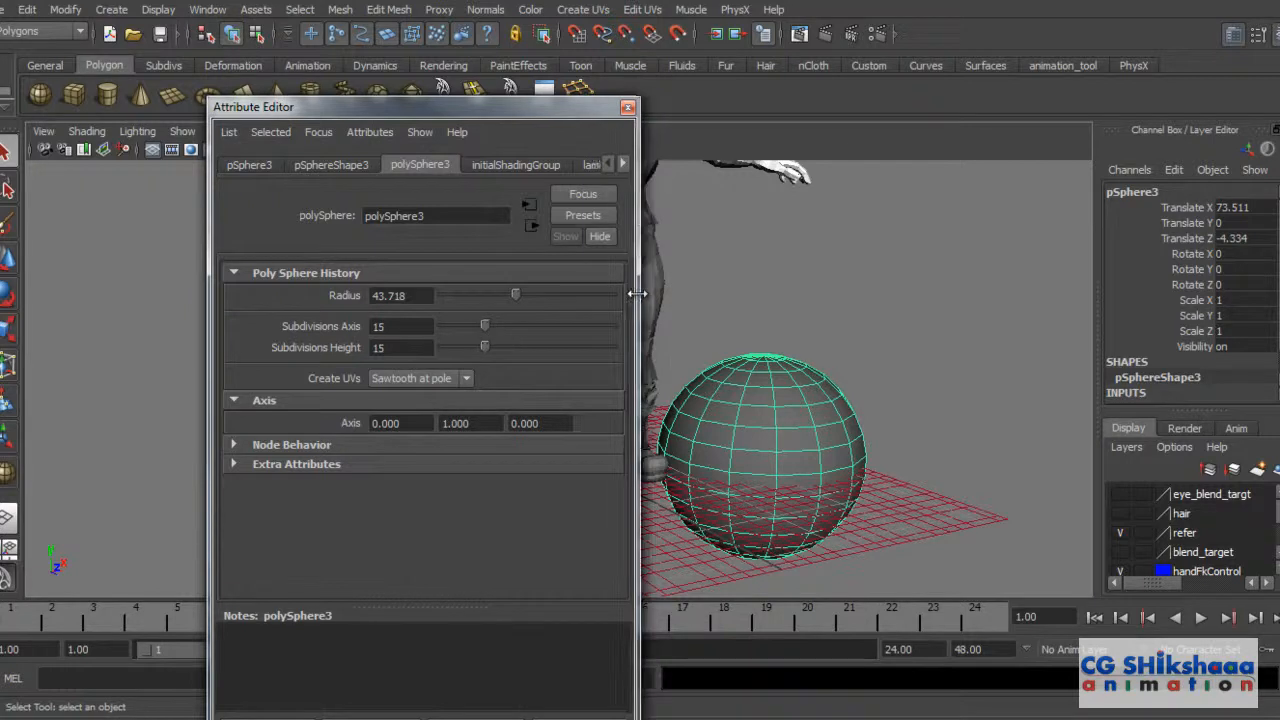